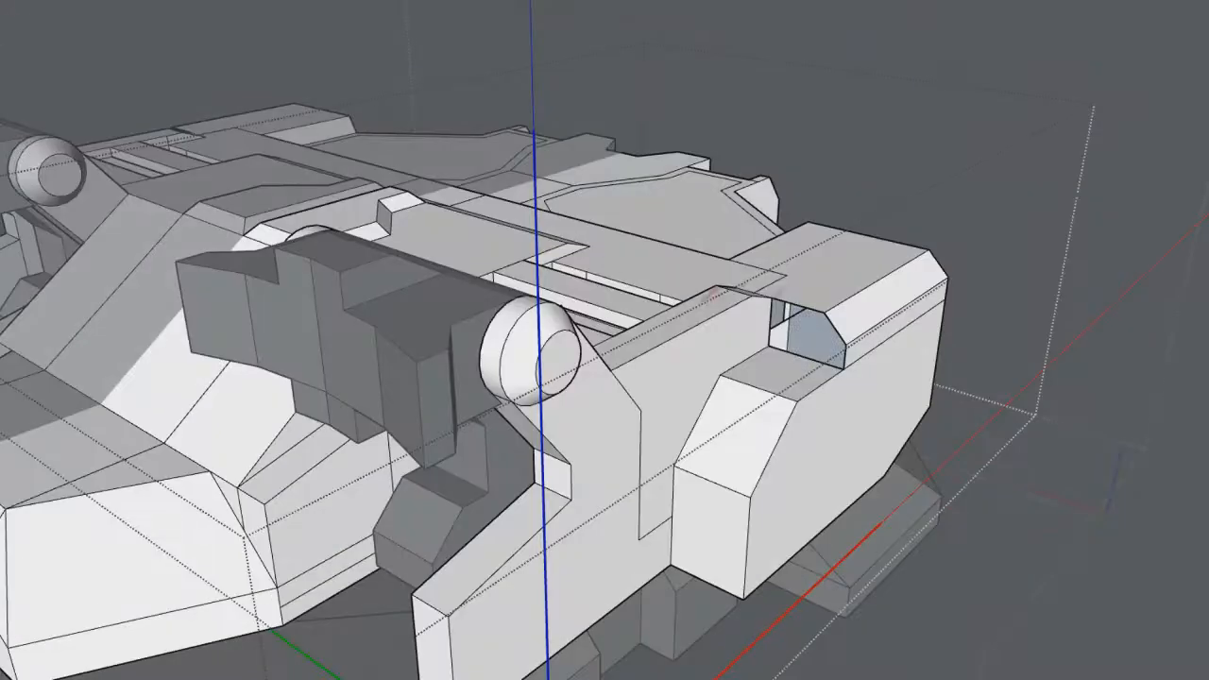
Draw lines from the side block's upper front corner along its sloping edge to shape the bevelled rear hull section
{"action": "key", "text": "l"}
{"action": "left_click", "coordinate": [294, 366]}
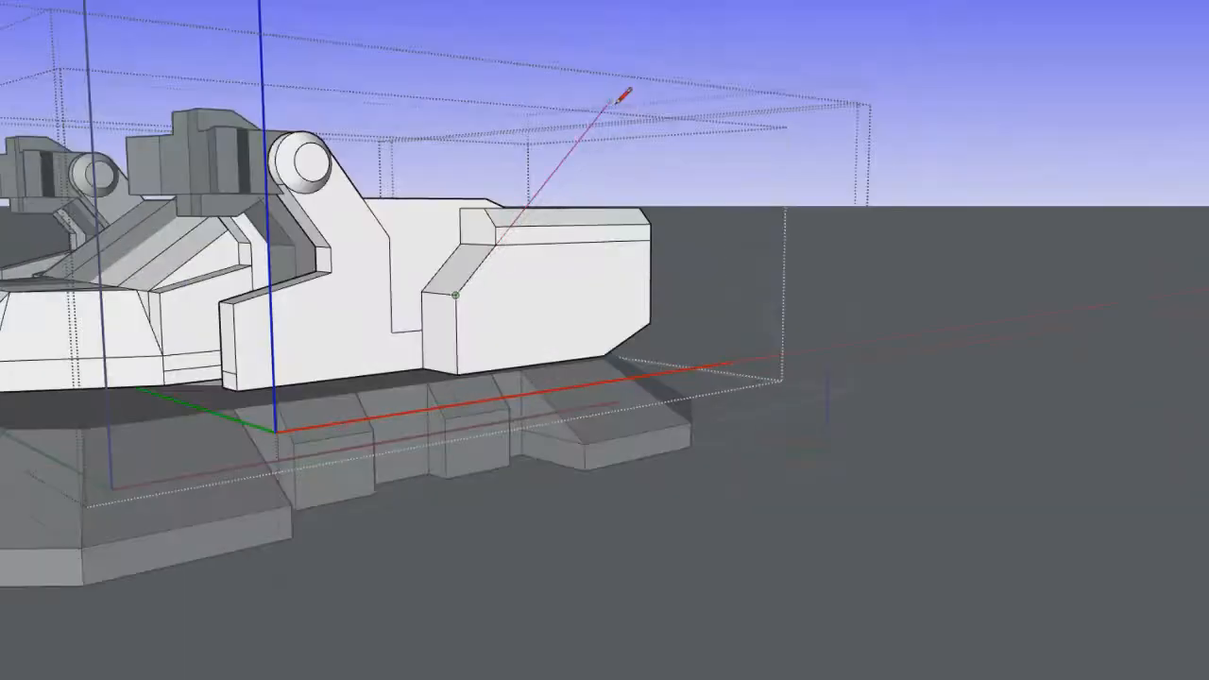
{"action": "mouse_move", "coordinate": [617, 102]}
{"action": "middle_mouse_down"}
{"action": "mouse_move", "coordinate": [548, 332]}
{"action": "mouse_move", "coordinate": [278, 481]}
{"action": "mouse_move", "coordinate": [424, 157]}
{"action": "mouse_move", "coordinate": [257, 208]}
{"action": "mouse_move", "coordinate": [572, 206]}
{"action": "middle_mouse_up"}
{"action": "key", "text": "ctrl+z"}
{"action": "left_click", "coordinate": [571, 206]}
{"action": "left_click", "coordinate": [423, 103]}
{"action": "scroll", "coordinate": [463, 75], "scroll_direction": "up", "scroll_amount": 2}
{"action": "left_click", "coordinate": [463, 73]}
{"action": "left_click", "coordinate": [662, 192]}
{"action": "mouse_move", "coordinate": [662, 193]}
{"action": "middle_mouse_down"}
{"action": "mouse_move", "coordinate": [699, 119]}
{"action": "mouse_move", "coordinate": [541, 40]}
{"action": "mouse_move", "coordinate": [639, 68]}
{"action": "middle_mouse_up"}
{"action": "key", "text": "ctrl+z"}
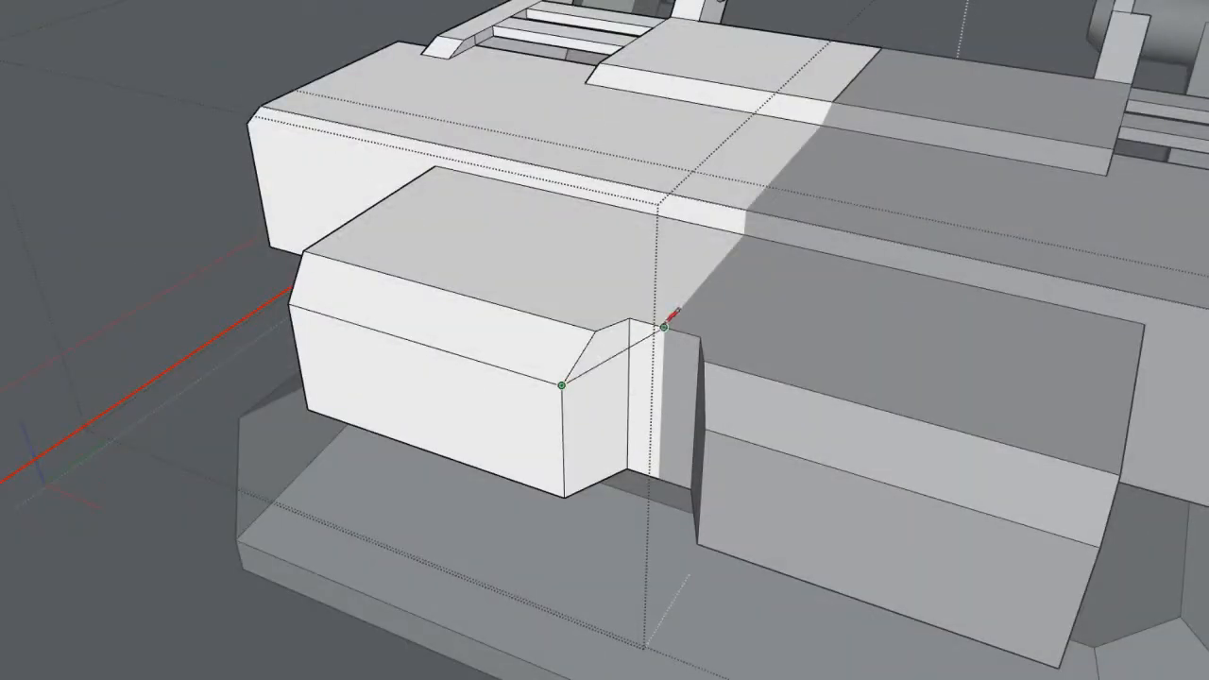
Draw edges across the notch in the rear block's middle to fill it with front, bevel and underside faces
{"action": "middle_click_drag", "start_coordinate": [646, 412], "coordinate": [784, 395]}
{"action": "left_click", "coordinate": [785, 395]}
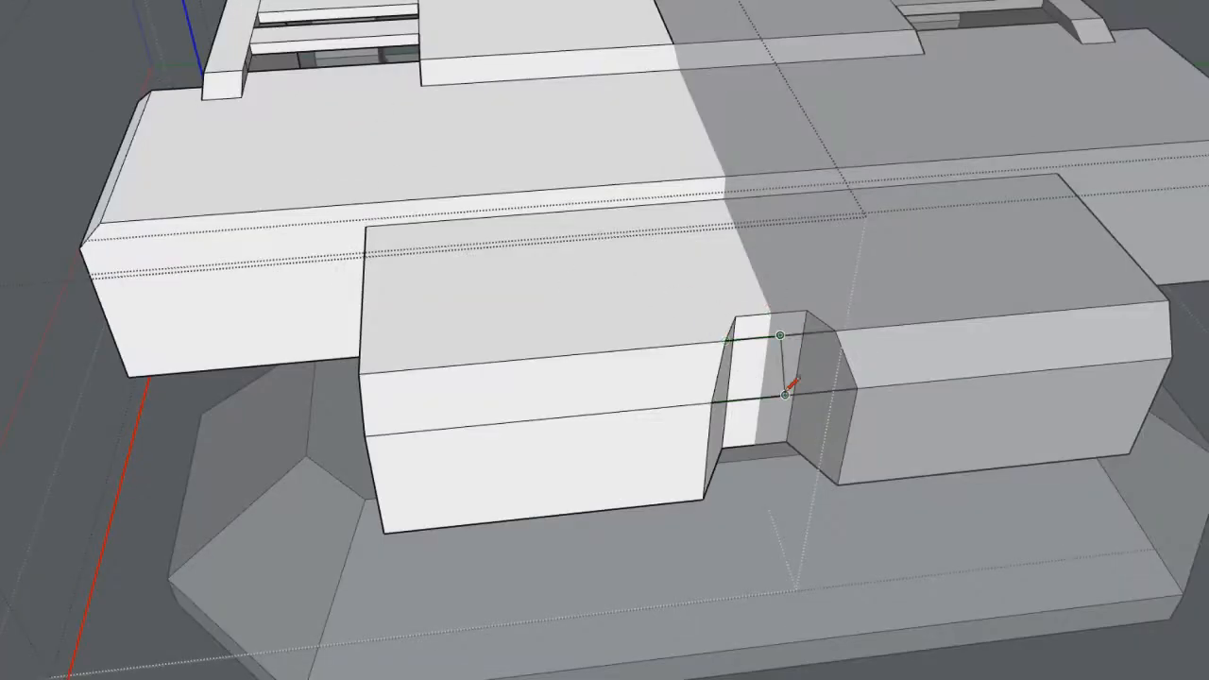
{"action": "left_click", "coordinate": [781, 335]}
{"action": "middle_click_drag", "start_coordinate": [773, 314], "coordinate": [732, 274]}
{"action": "left_click", "coordinate": [684, 494]}
{"action": "middle_click_drag", "start_coordinate": [756, 494], "coordinate": [756, 516]}
{"action": "left_click", "coordinate": [753, 516]}
{"action": "left_click", "coordinate": [762, 412]}
Erase the leftover notch edges on the top and underside of the rear block
{"action": "key", "text": "e"}
{"action": "left_click_drag", "start_coordinate": [709, 320], "coordinate": [684, 470]}
{"action": "middle_click_drag", "start_coordinate": [704, 463], "coordinate": [726, 312]}
{"action": "left_click_drag", "start_coordinate": [726, 535], "coordinate": [720, 556]}
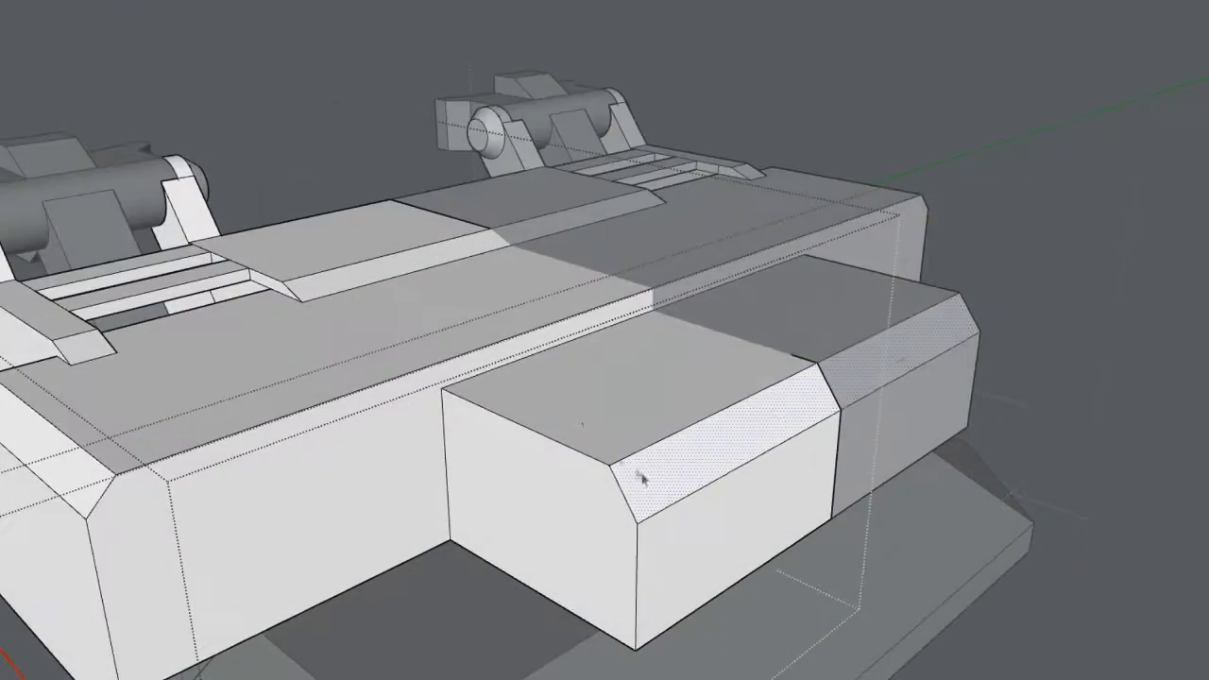
Transfer the rear block's bevel profile to the hull's outer corner and draw edges connecting the block to it
{"action": "left_click", "coordinate": [639, 475]}
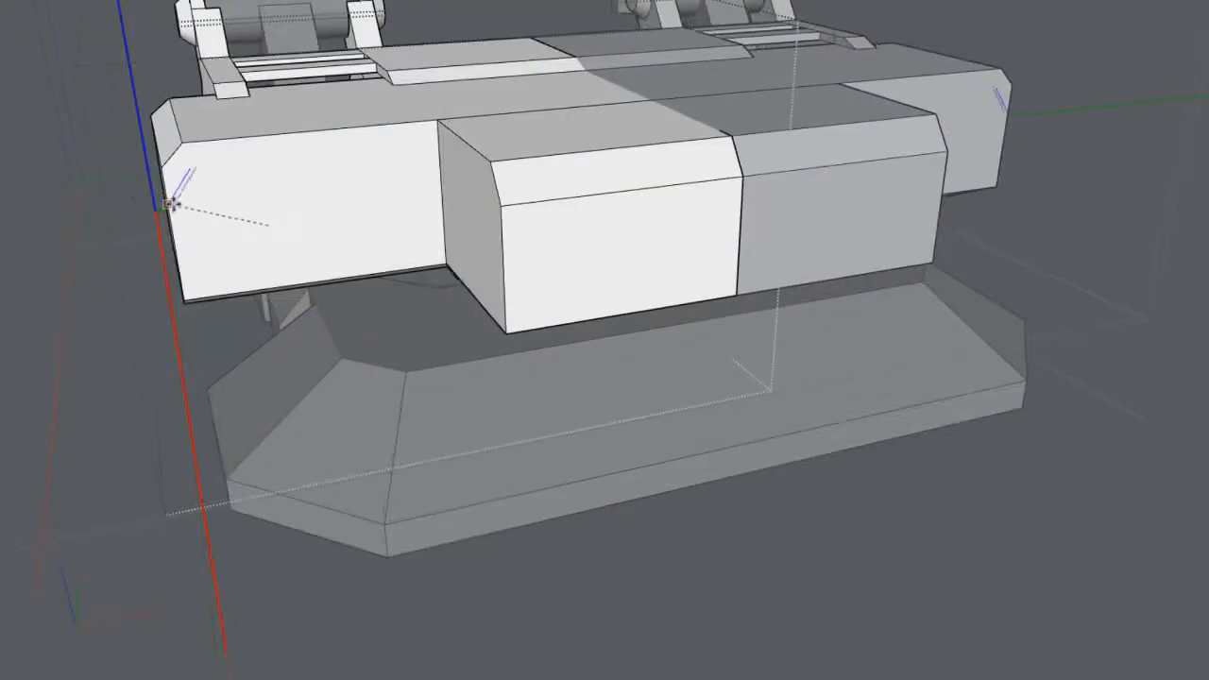
{"action": "scroll", "coordinate": [180, 184], "scroll_direction": "up", "scroll_amount": 2}
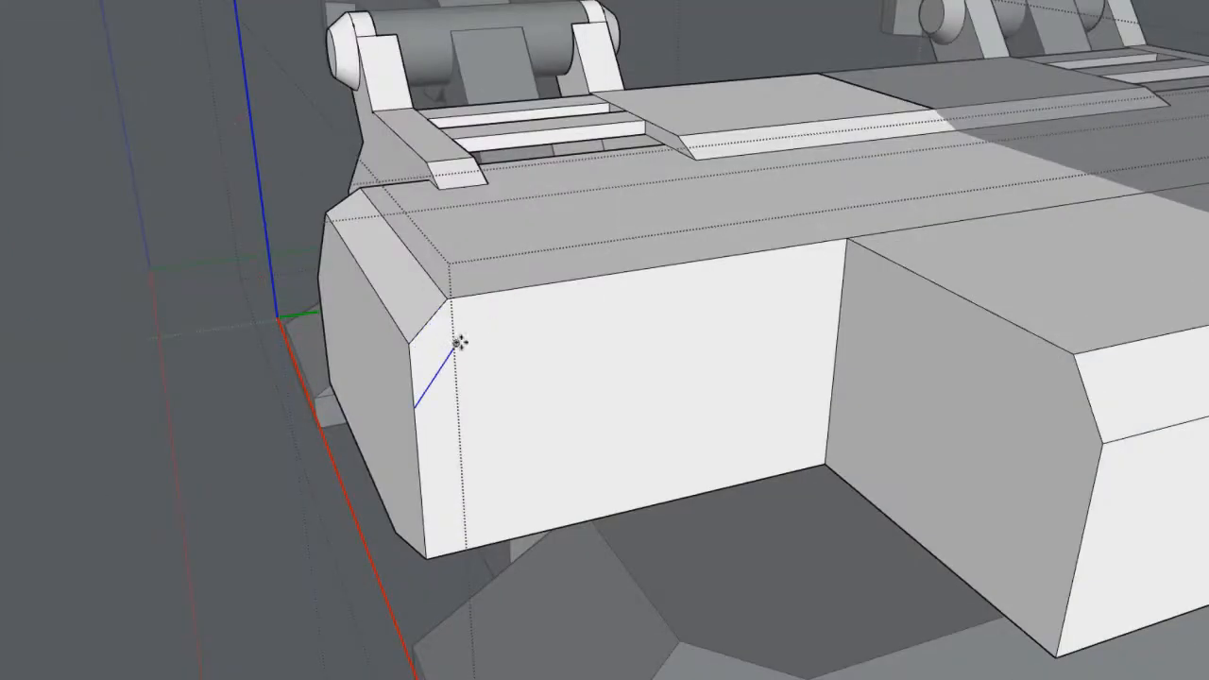
{"action": "scroll", "coordinate": [459, 343], "scroll_direction": "up", "scroll_amount": 2}
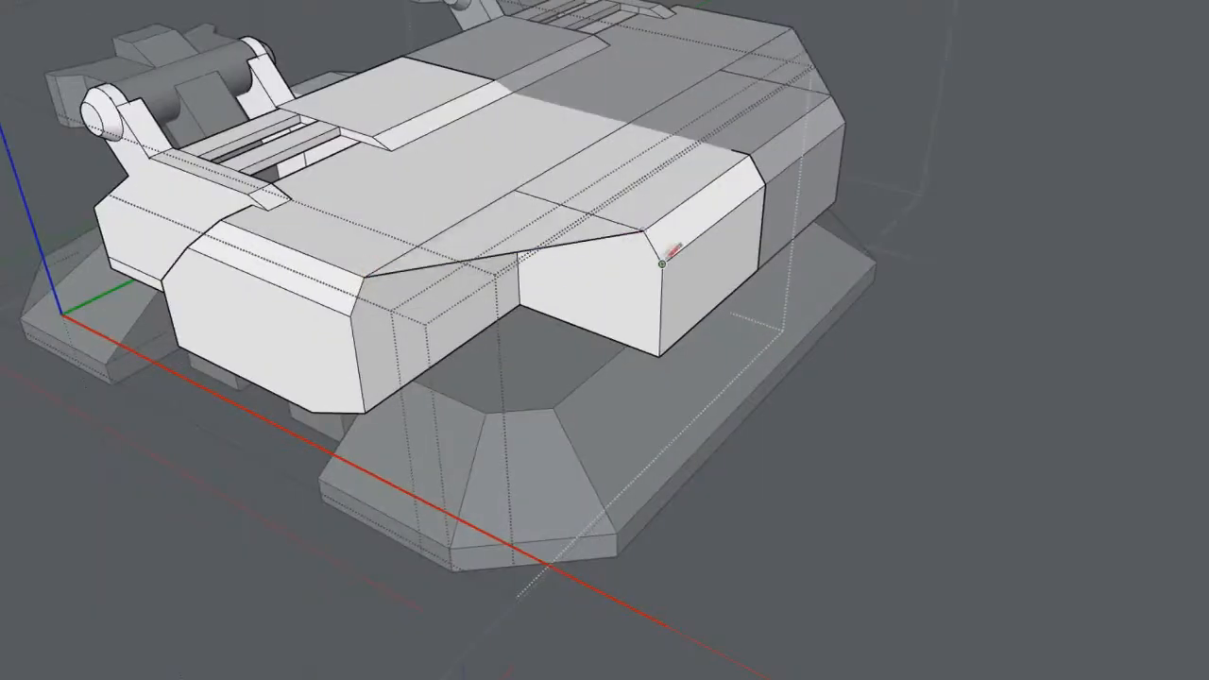
{"action": "left_click", "coordinate": [662, 263]}
{"action": "left_click", "coordinate": [351, 315]}
{"action": "middle_click_drag", "start_coordinate": [510, 274], "coordinate": [660, 100]}
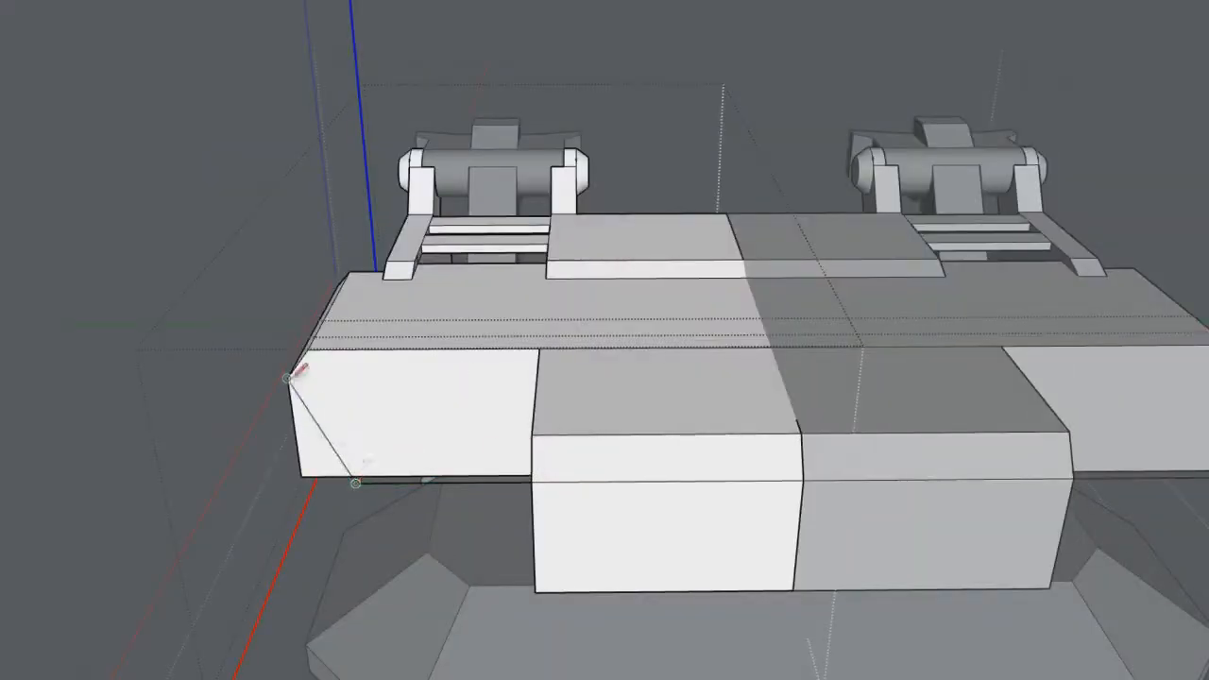
{"action": "left_click", "coordinate": [292, 374]}
{"action": "left_click", "coordinate": [362, 425]}
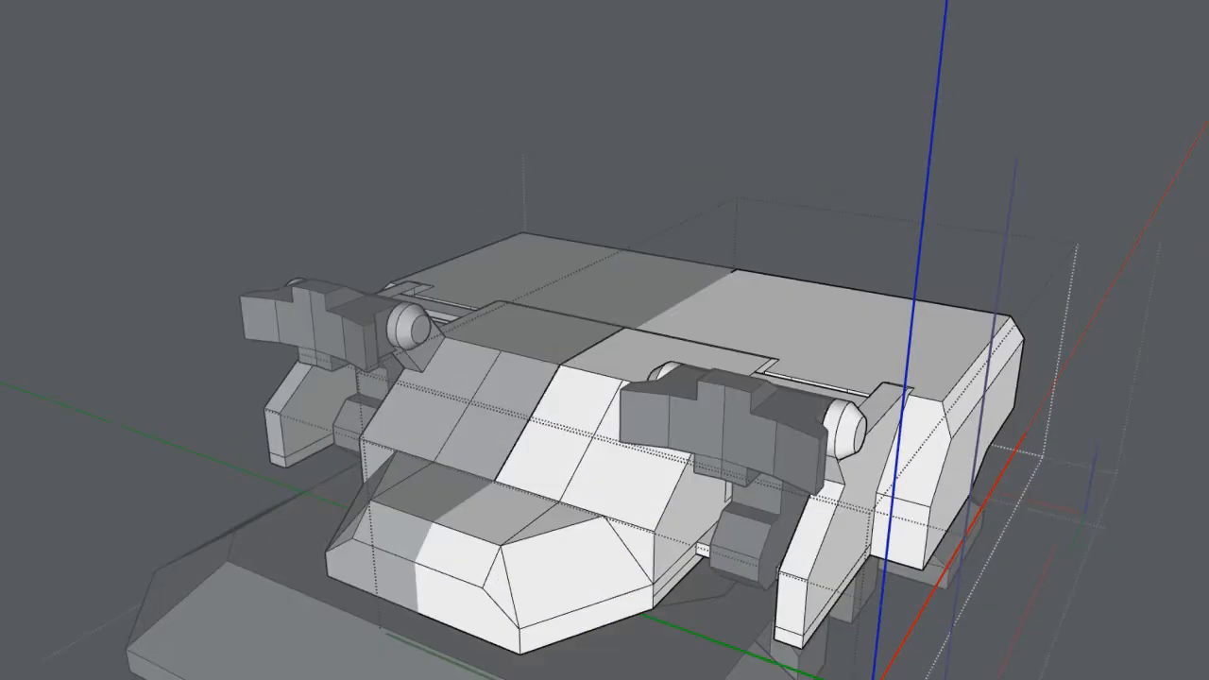
Try to extrude the sloped centre panel at the hull's front into a wedge and raise its outer face
{"action": "left_click", "coordinate": [523, 381]}
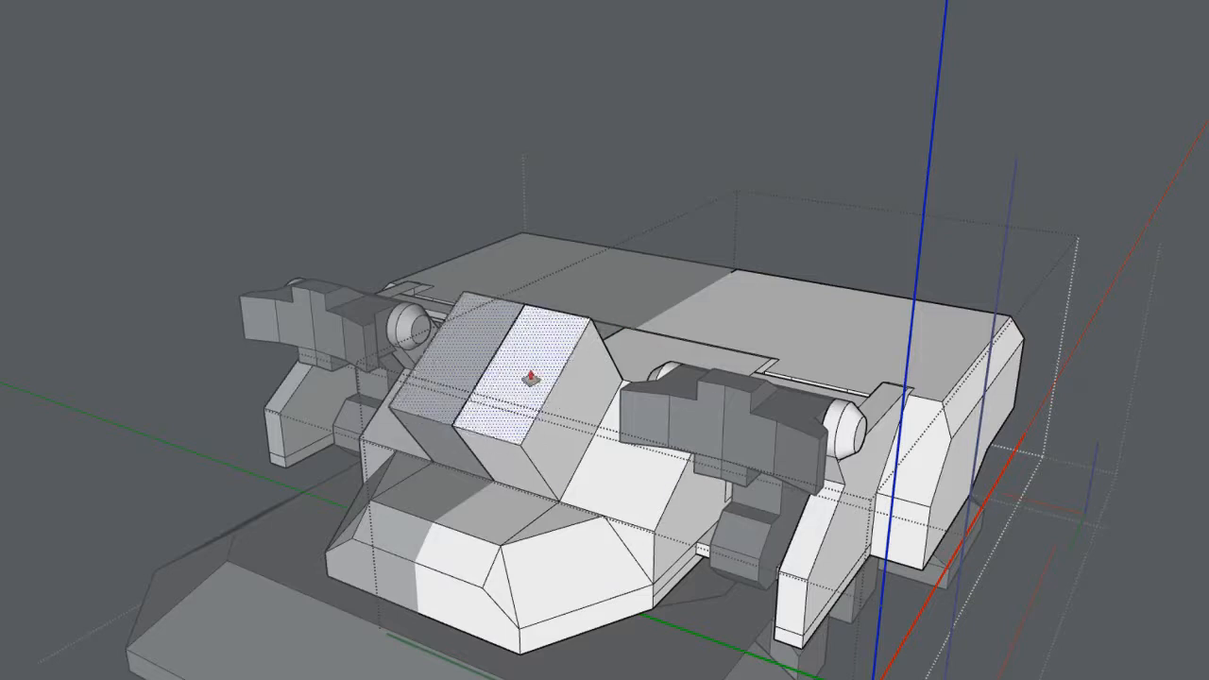
{"action": "left_click", "coordinate": [598, 334]}
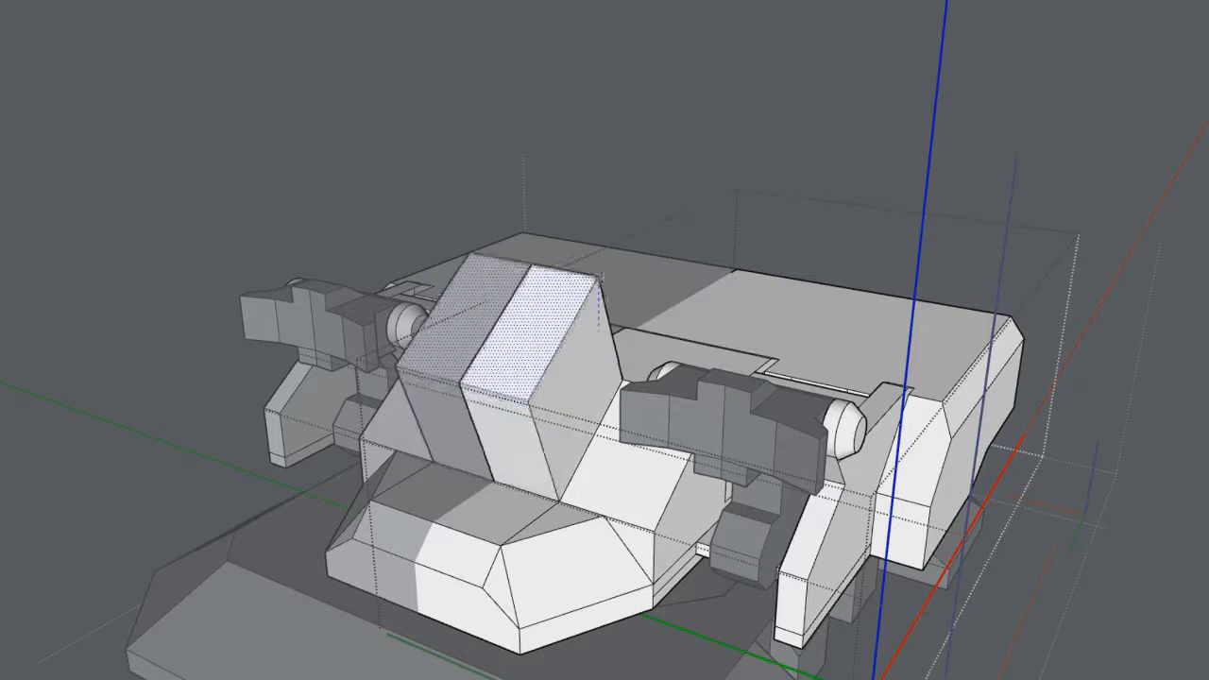
{"action": "left_click", "coordinate": [600, 299]}
{"action": "mouse_move", "coordinate": [600, 300]}
{"action": "middle_mouse_down"}
{"action": "mouse_move", "coordinate": [378, 330]}
{"action": "mouse_move", "coordinate": [415, 425]}
{"action": "middle_mouse_up"}
Try to join the raised front wedge to a raised roof block by adjusting the wedge's upper edge
{"action": "key", "text": "l"}
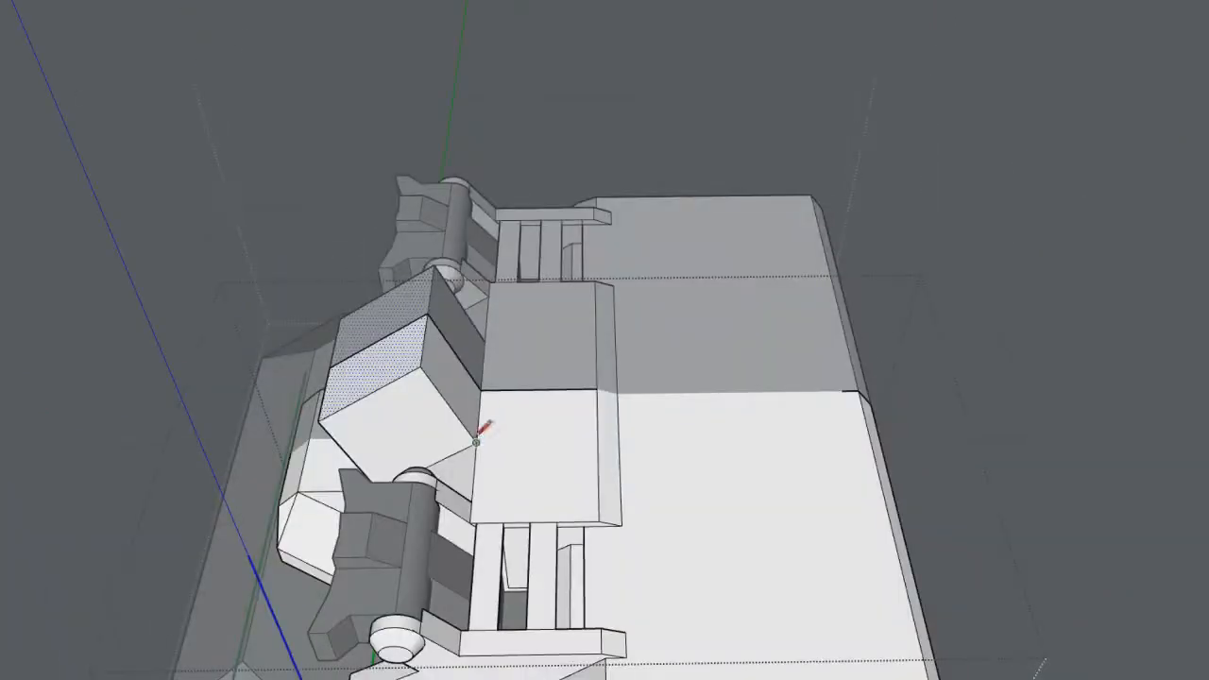
{"action": "middle_click_drag", "start_coordinate": [625, 632], "coordinate": [269, 140]}
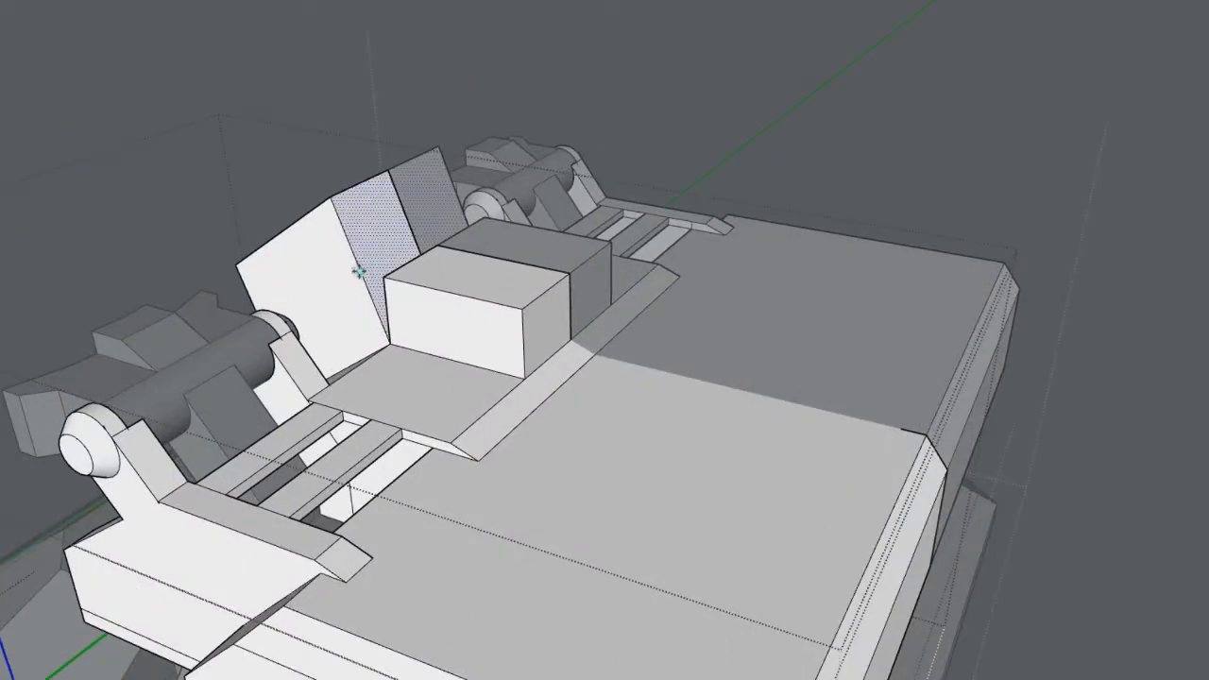
{"action": "middle_click_drag", "start_coordinate": [359, 273], "coordinate": [629, 517]}
{"action": "left_click", "coordinate": [548, 552]}
{"action": "scroll", "coordinate": [510, 492], "scroll_direction": "up", "scroll_amount": 2}
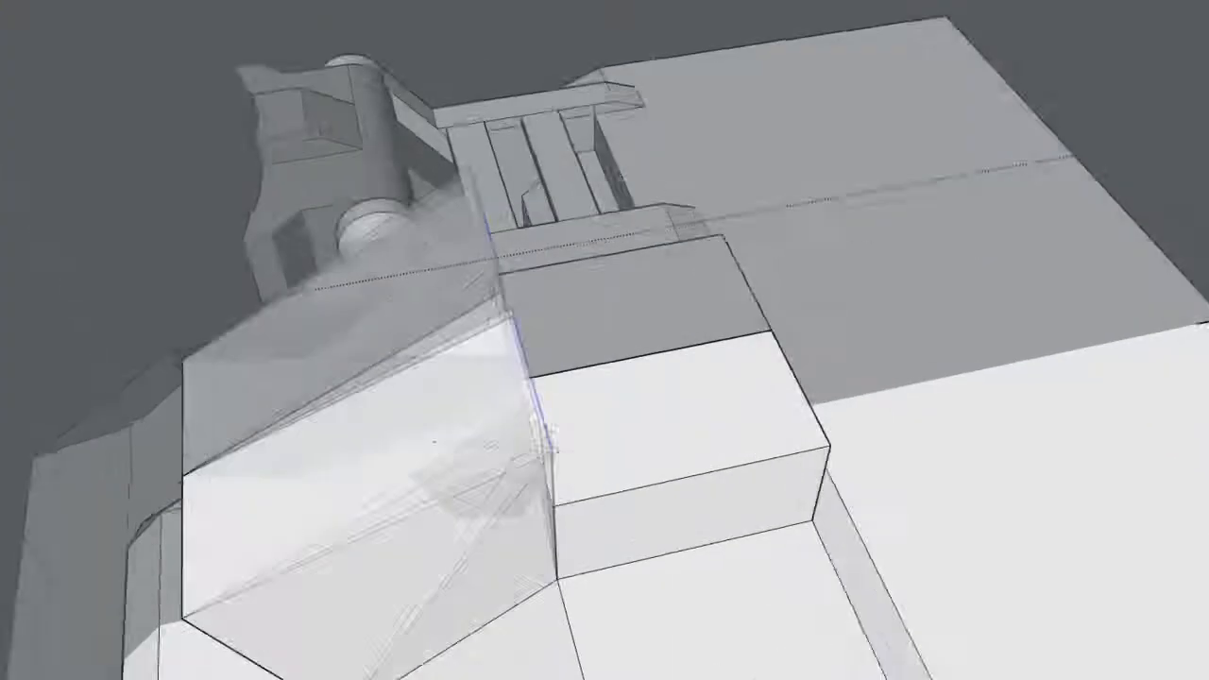
{"action": "middle_click_drag", "start_coordinate": [554, 451], "coordinate": [562, 548]}
{"action": "scroll", "coordinate": [473, 435], "scroll_direction": "down", "scroll_amount": 3}
{"action": "mouse_move", "coordinate": [473, 435]}
{"action": "middle_mouse_down"}
{"action": "mouse_move", "coordinate": [776, 563]}
{"action": "mouse_move", "coordinate": [661, 501]}
{"action": "middle_mouse_up"}
{"action": "mouse_move", "coordinate": [983, 369]}
{"action": "middle_mouse_down"}
{"action": "mouse_move", "coordinate": [837, 372]}
{"action": "mouse_move", "coordinate": [518, 281]}
{"action": "middle_mouse_up"}
{"action": "left_click", "coordinate": [837, 373]}
{"action": "scroll", "coordinate": [518, 281], "scroll_direction": "down", "scroll_amount": 1}
{"action": "left_click", "coordinate": [706, 264]}
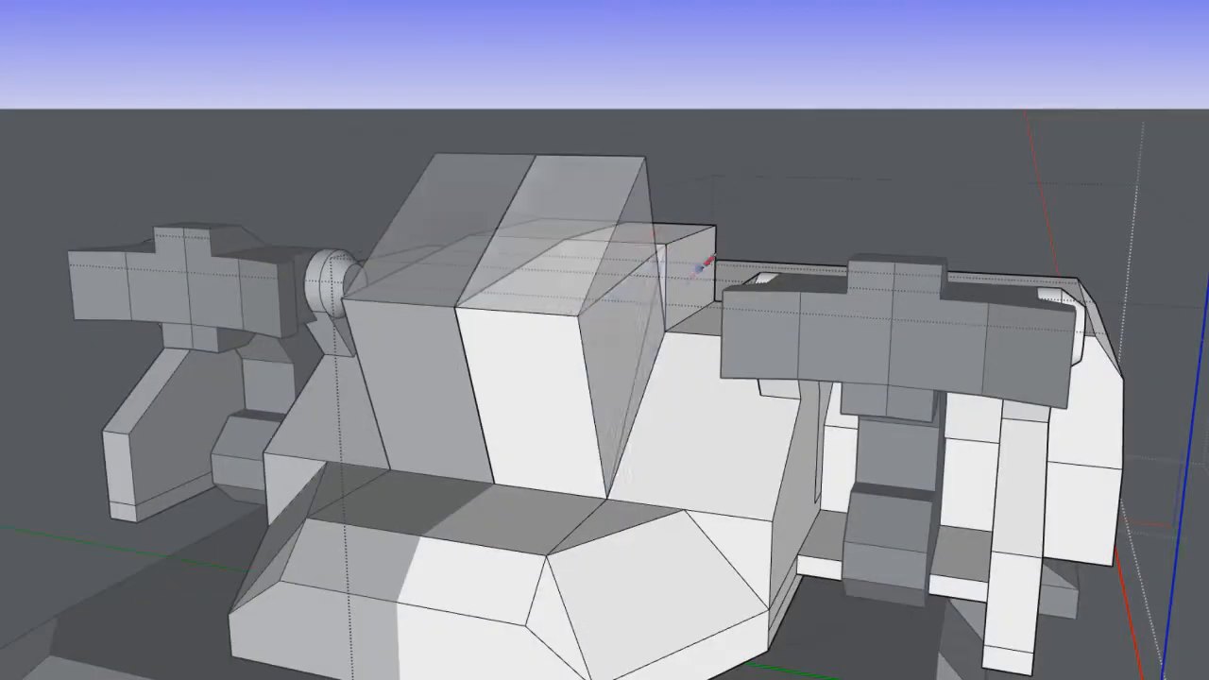
{"action": "middle_click_drag", "start_coordinate": [707, 264], "coordinate": [511, 494]}
{"action": "scroll", "coordinate": [510, 494], "scroll_direction": "up", "scroll_amount": 4}
{"action": "scroll", "coordinate": [510, 494], "scroll_direction": "down", "scroll_amount": 6}
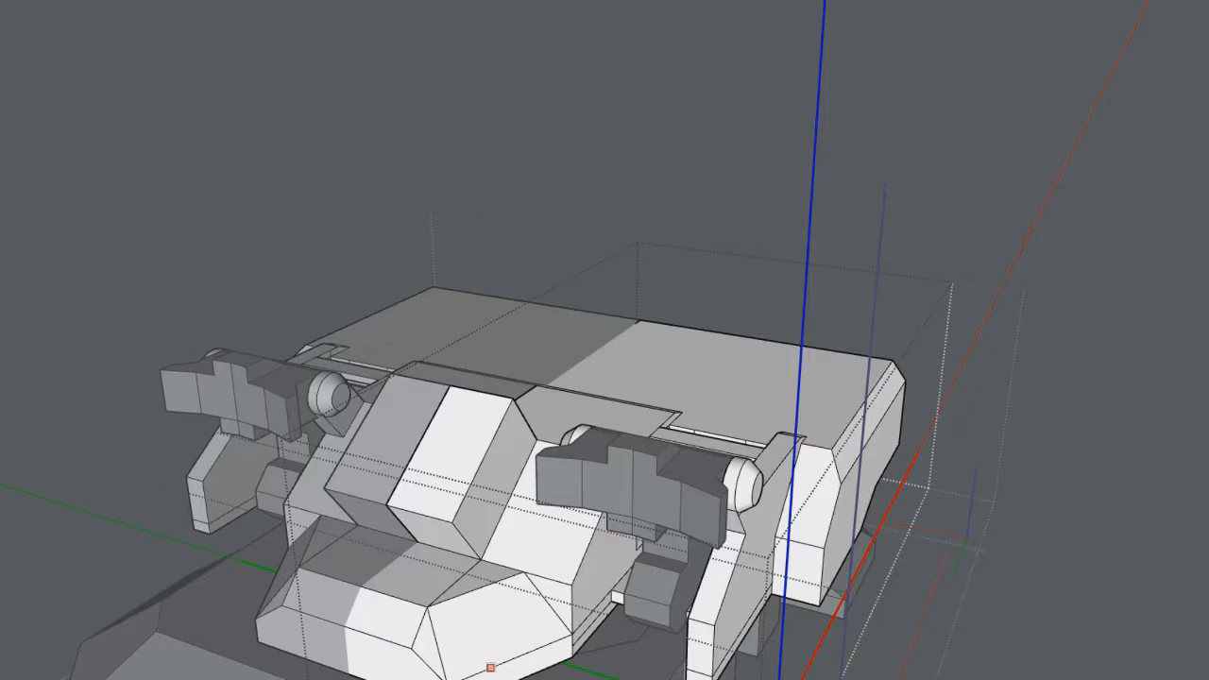
Draw the top and rear edges of a raised roof box from the front wedge's upper corners to the roof panel's rear edge
{"action": "middle_click_drag", "start_coordinate": [490, 668], "coordinate": [454, 370]}
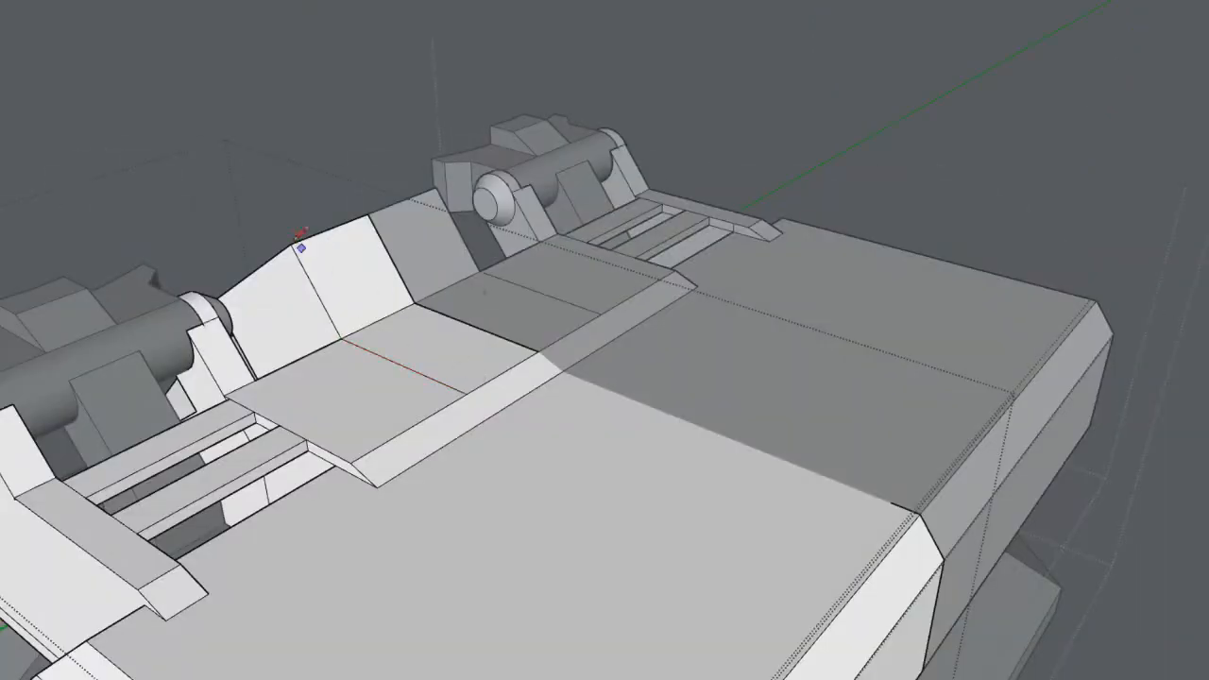
{"action": "left_click", "coordinate": [292, 245]}
{"action": "left_click", "coordinate": [462, 310]}
{"action": "left_click", "coordinate": [466, 393]}
{"action": "left_click", "coordinate": [462, 310]}
{"action": "left_click", "coordinate": [535, 273]}
{"action": "left_click", "coordinate": [539, 352]}
{"action": "left_click", "coordinate": [536, 273]}
{"action": "left_click", "coordinate": [369, 215]}
{"action": "middle_click_drag", "start_coordinate": [407, 470], "coordinate": [477, 447]}
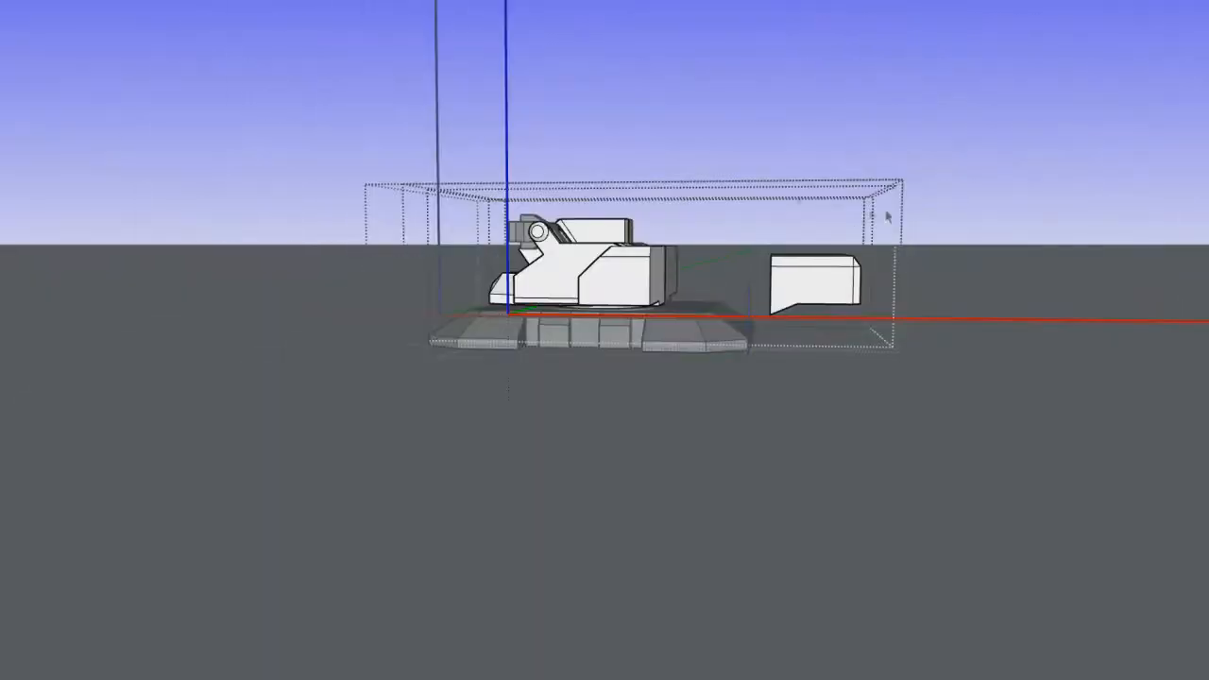
Select the rear block placed apart behind the hull
{"action": "left_click", "coordinate": [818, 283]}
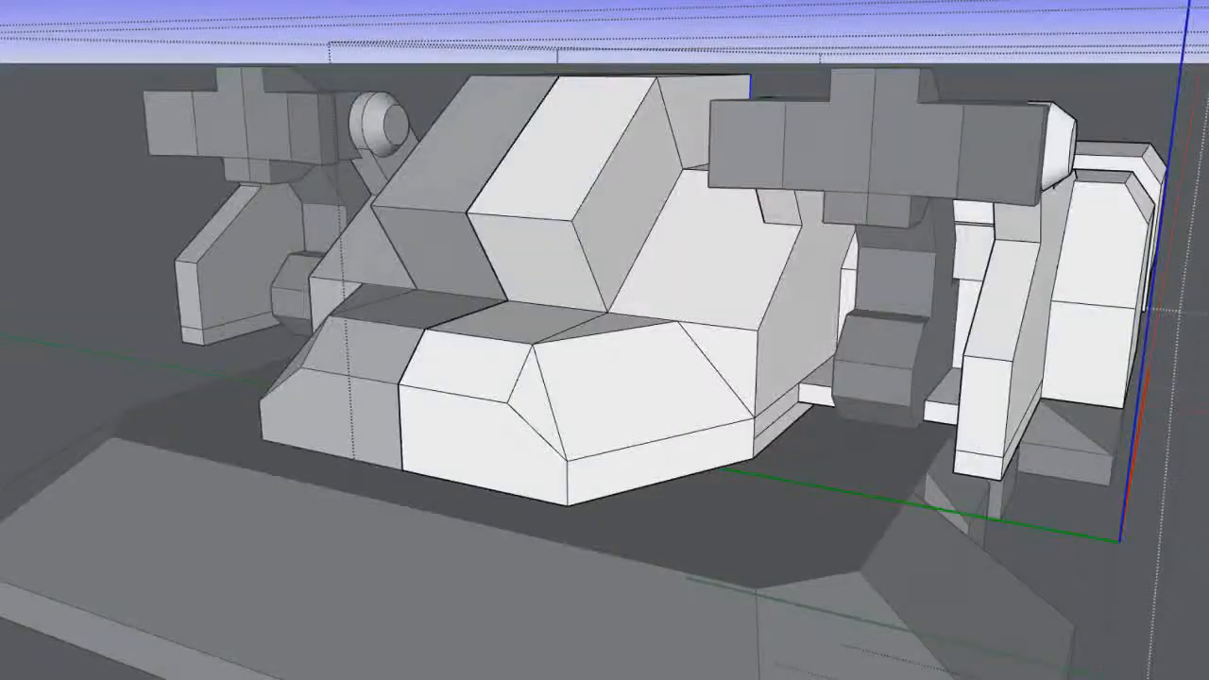
Try to cut a narrow bevel along the cockpit wedge's side from its front corner up to the roof corner
{"action": "left_click", "coordinate": [595, 210]}
{"action": "left_click", "coordinate": [673, 40]}
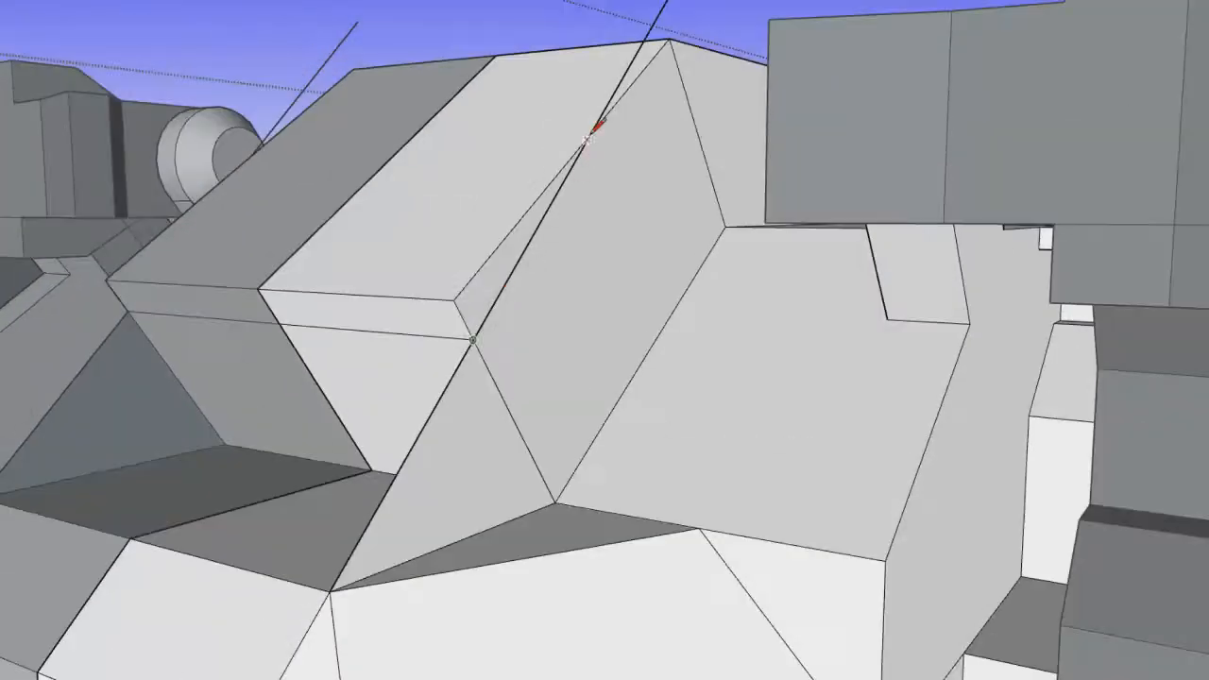
{"action": "left_click", "coordinate": [587, 138]}
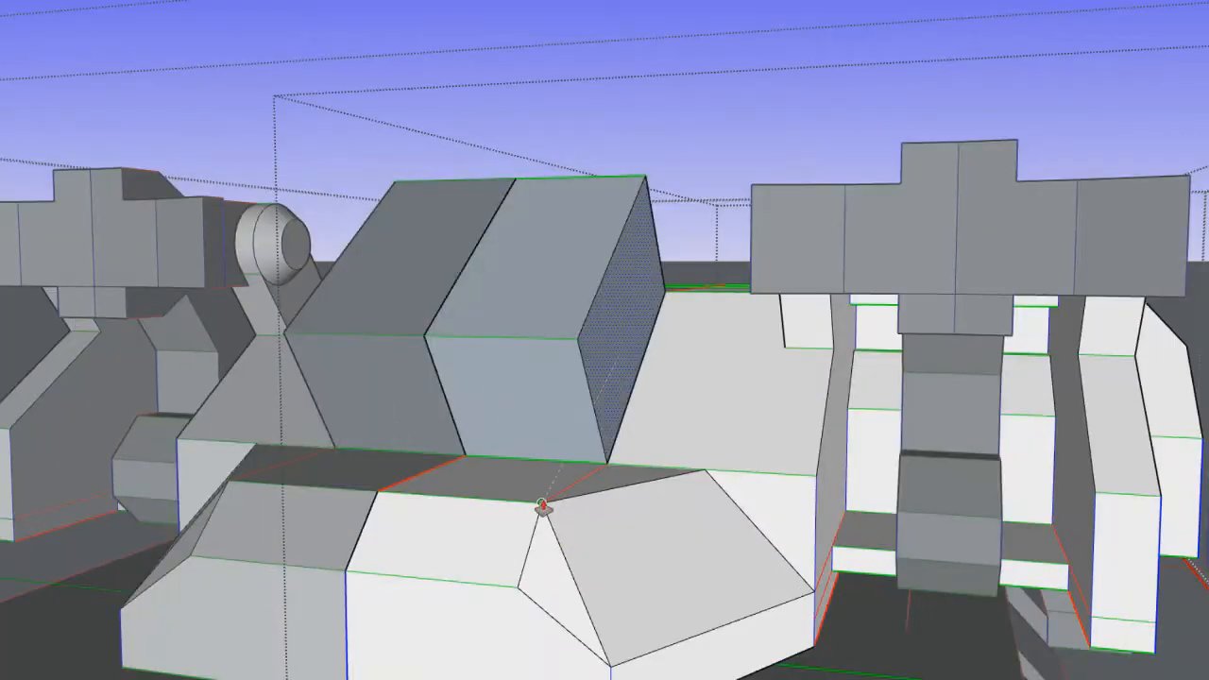
Draw tapering side edges up the cockpit's sloped front and across its roof edge to bevel the upper corners
{"action": "left_click", "coordinate": [519, 373]}
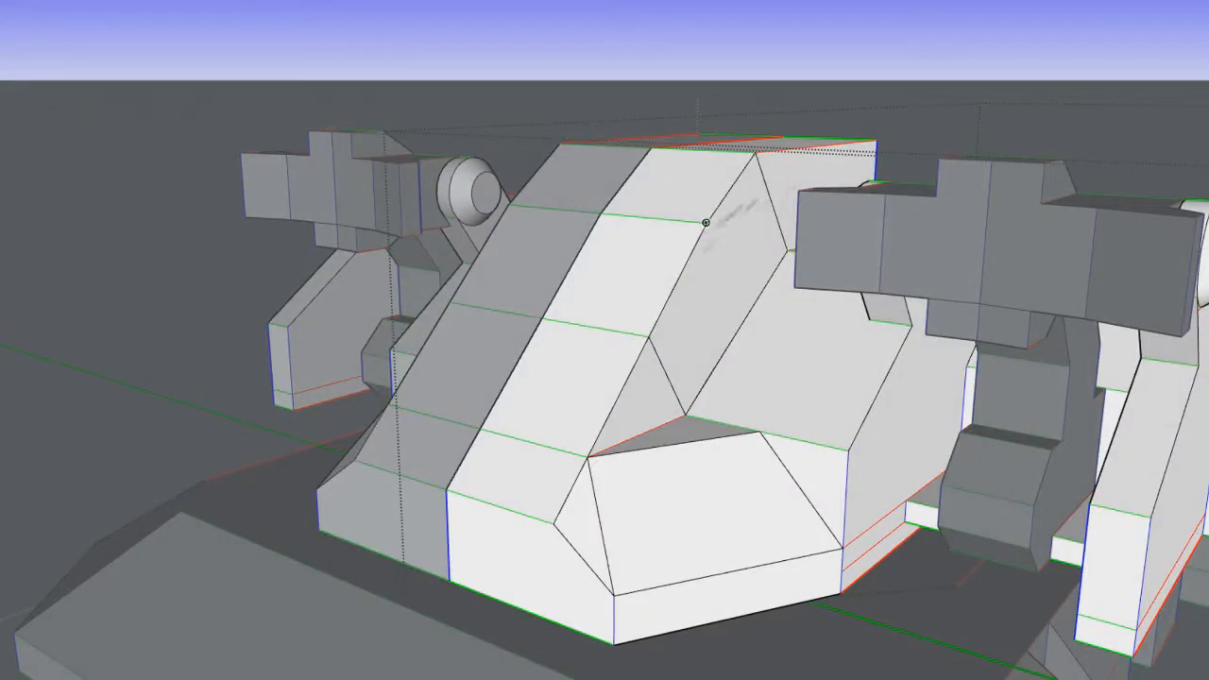
{"action": "left_click", "coordinate": [588, 457]}
{"action": "left_click", "coordinate": [741, 153]}
{"action": "left_click", "coordinate": [545, 145]}
{"action": "left_click", "coordinate": [510, 205]}
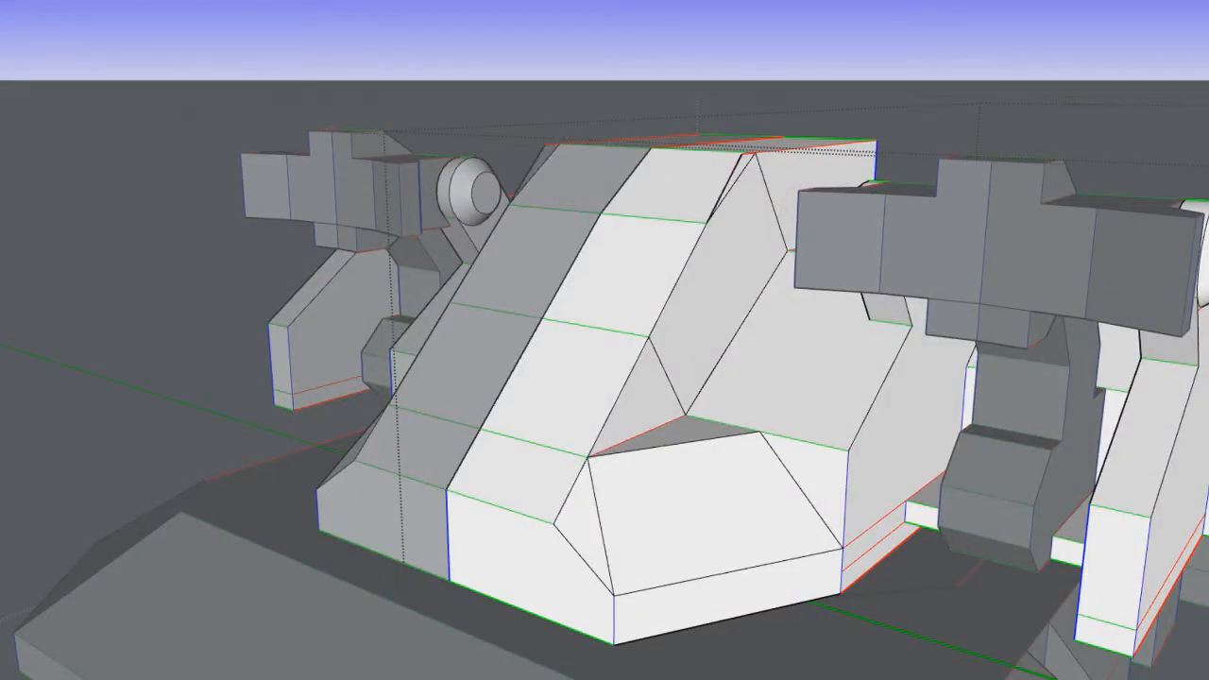
{"action": "left_click", "coordinate": [657, 360]}
{"action": "left_click", "coordinate": [666, 352]}
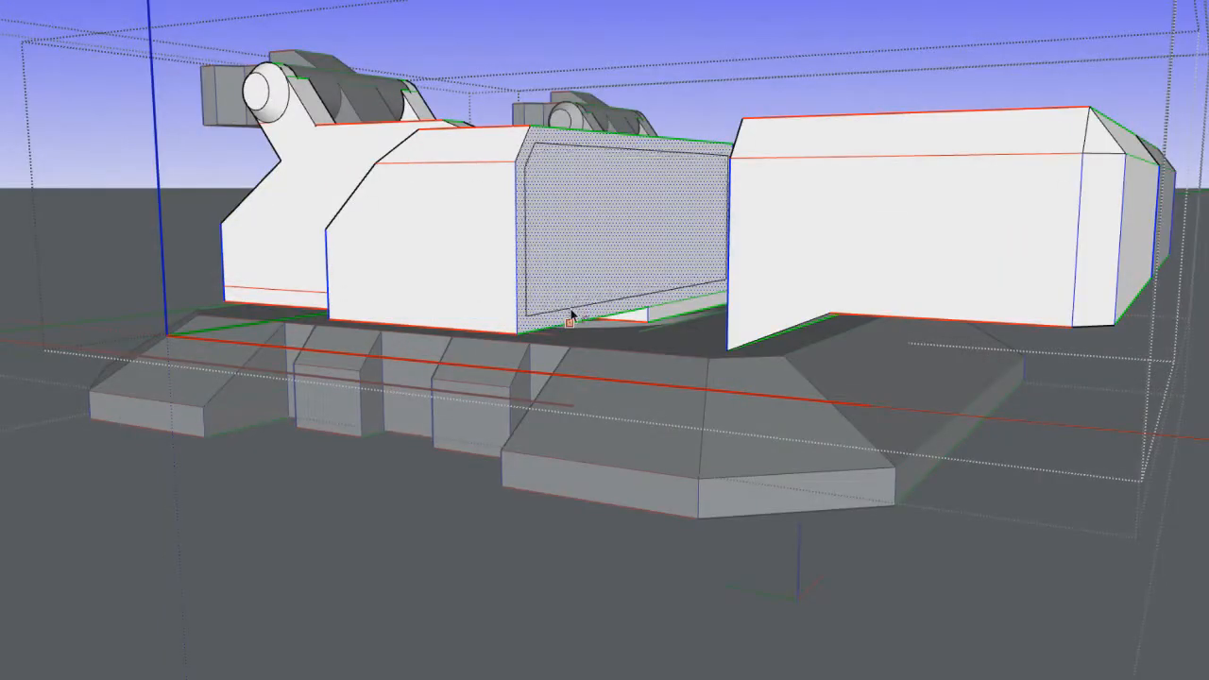
Extrude the inset face on the hull's rear slightly outward and move the detached rear block up against it
{"action": "key", "text": "ctrl+z"}
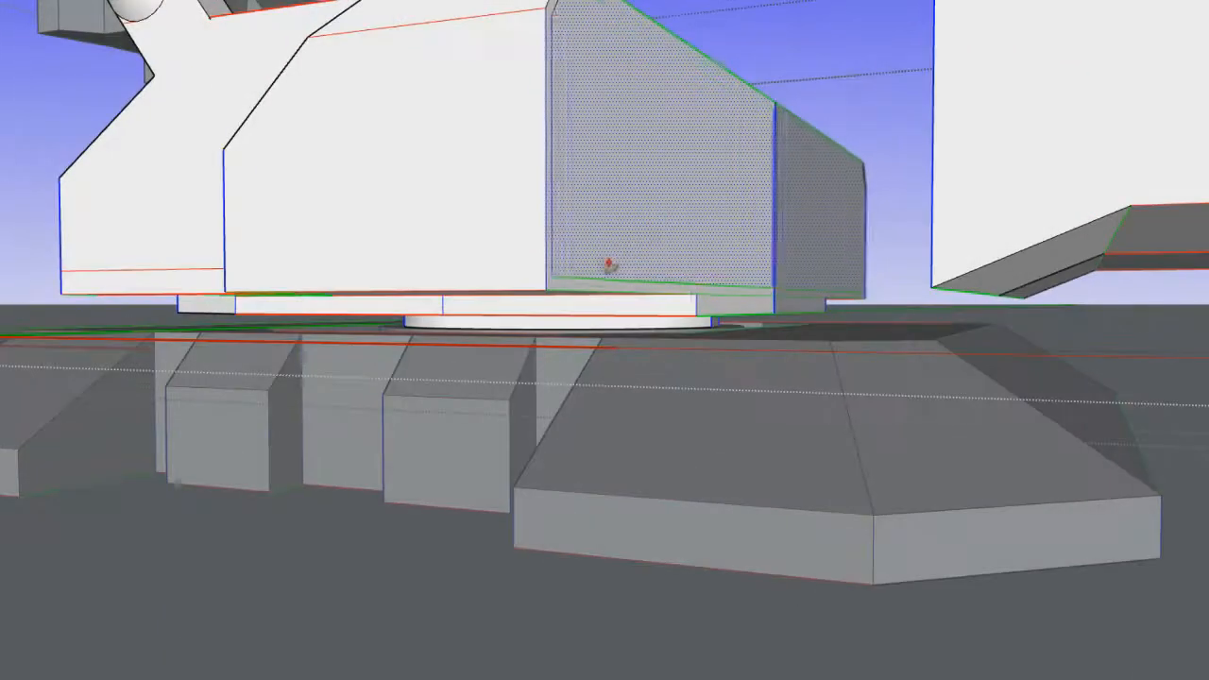
{"action": "left_click_drag", "start_coordinate": [609, 266], "coordinate": [623, 267]}
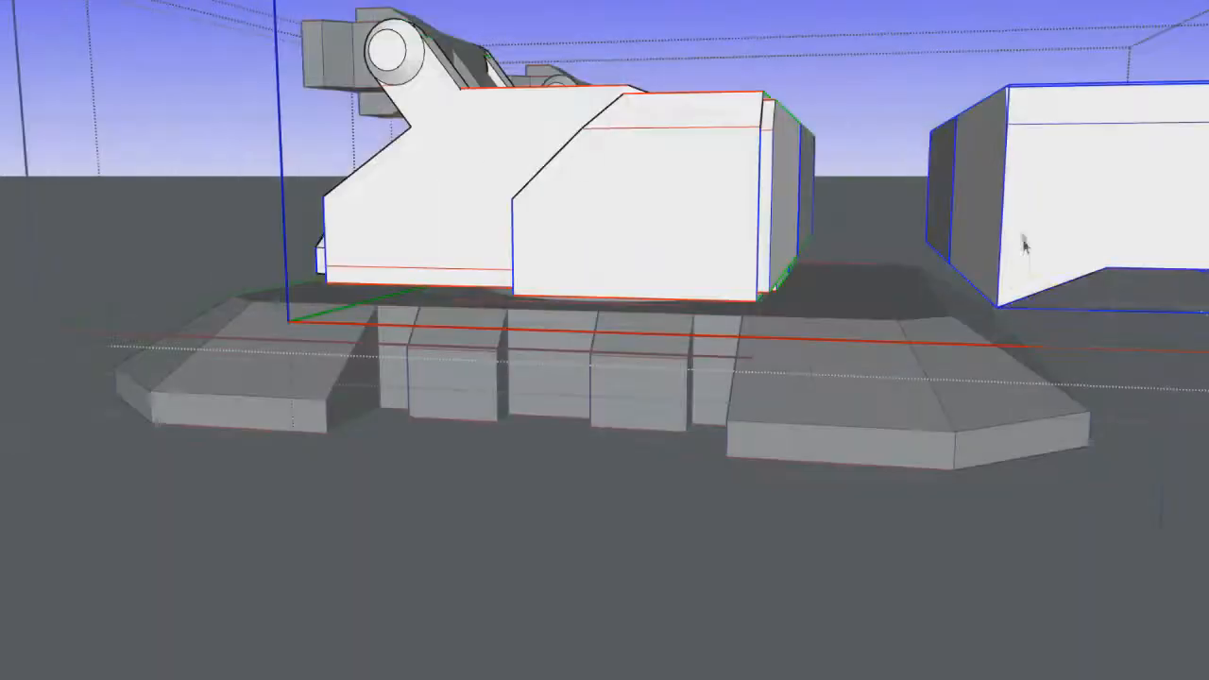
{"action": "middle_click_drag", "start_coordinate": [1021, 251], "coordinate": [731, 240]}
{"action": "scroll", "coordinate": [731, 240], "scroll_direction": "up", "scroll_amount": 5}
{"action": "scroll", "coordinate": [742, 206], "scroll_direction": "up", "scroll_amount": 2}
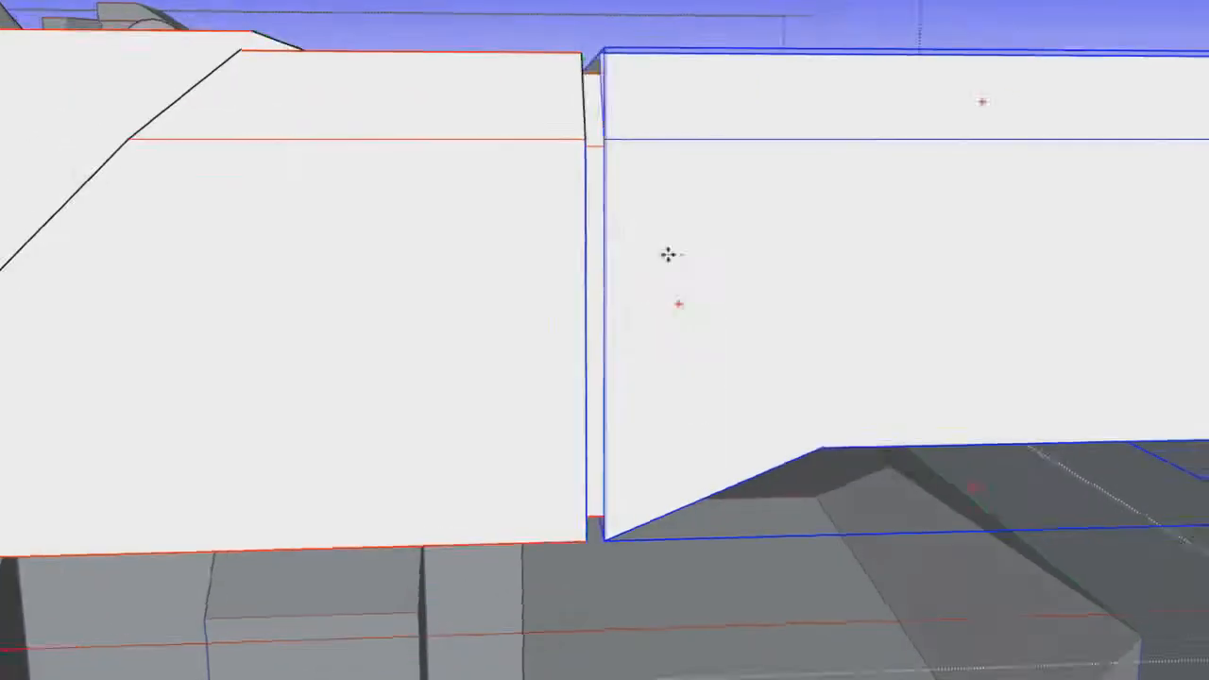
{"action": "scroll", "coordinate": [584, 153], "scroll_direction": "up", "scroll_amount": 5}
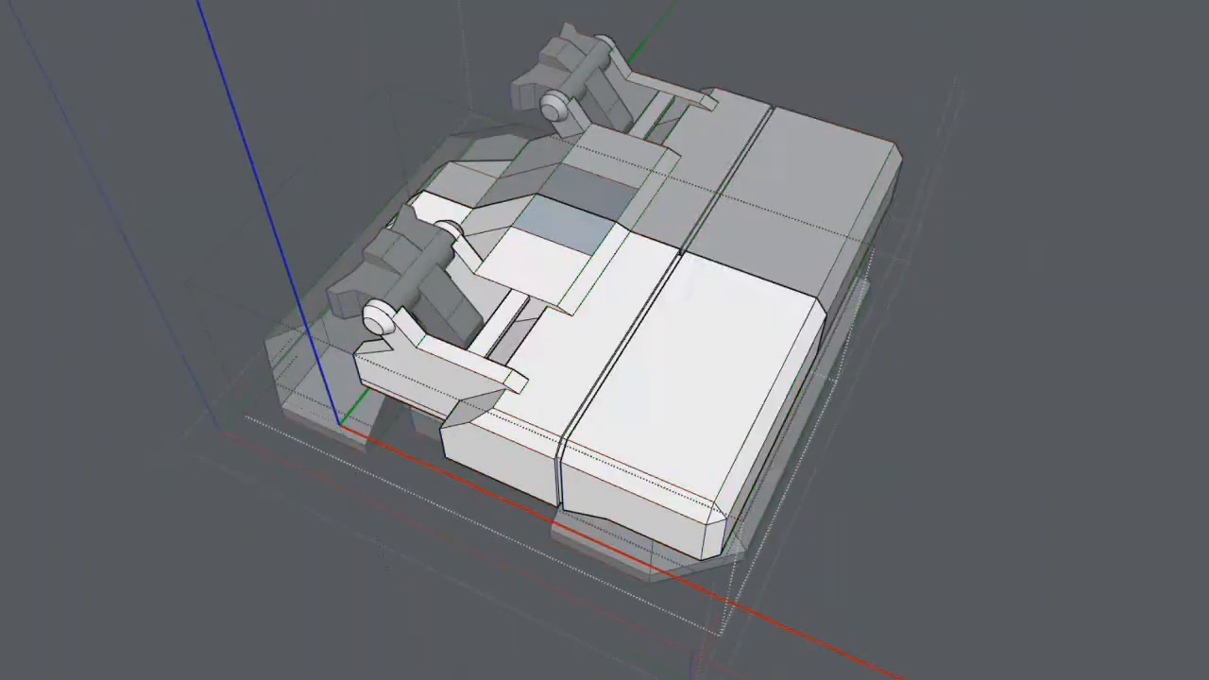
Reverse the back-facing roof panel behind the cockpit
{"action": "right_click", "coordinate": [562, 236]}
{"action": "left_click", "coordinate": [650, 377]}
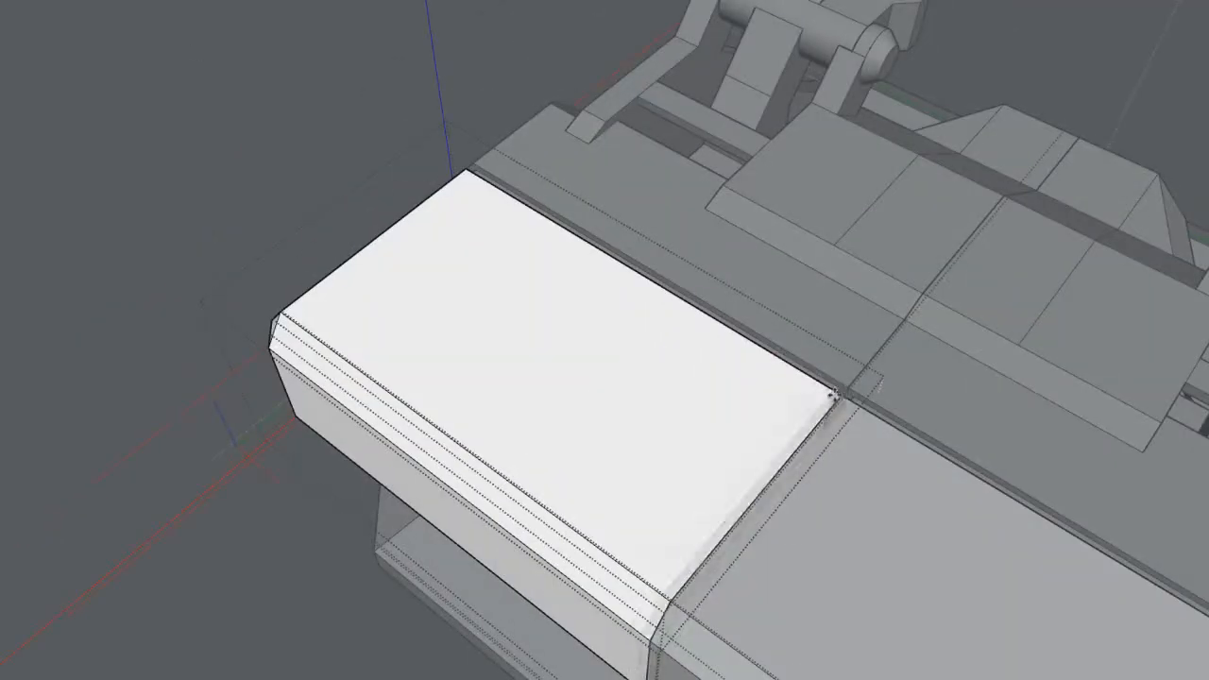
Shorten the rear block by moving its inner end face outward, opening a gap at the hull's centre
{"action": "left_click", "coordinate": [567, 292]}
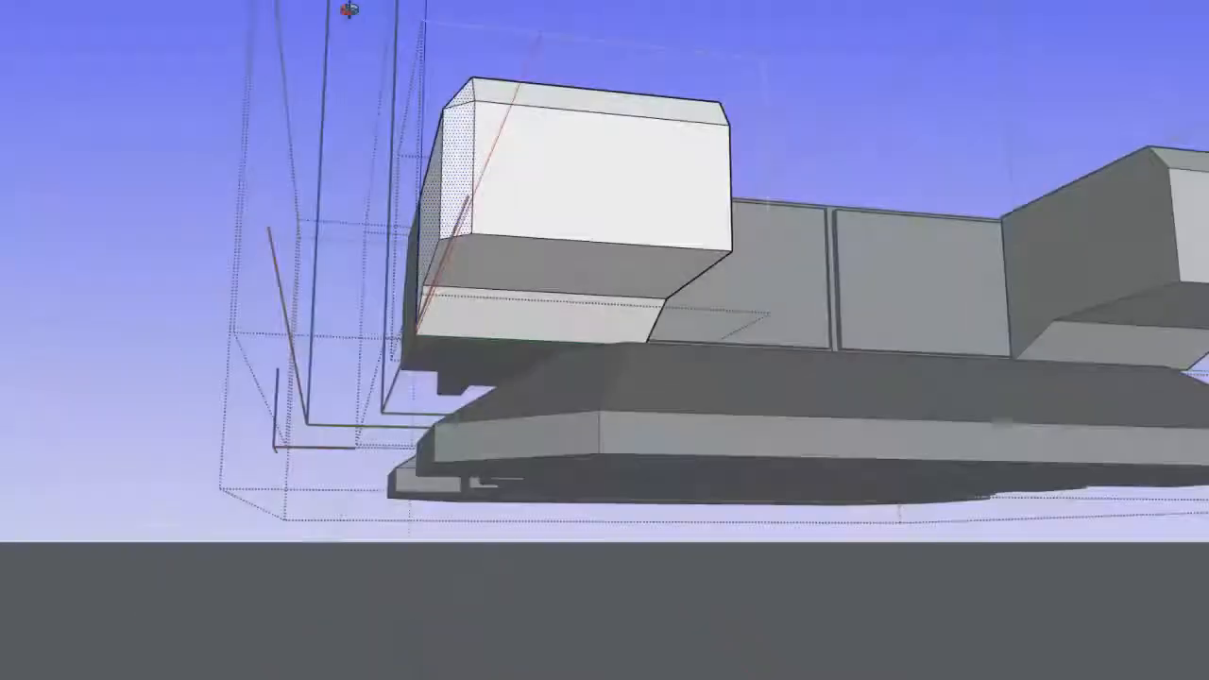
{"action": "middle_click_drag", "start_coordinate": [349, 9], "coordinate": [567, 311]}
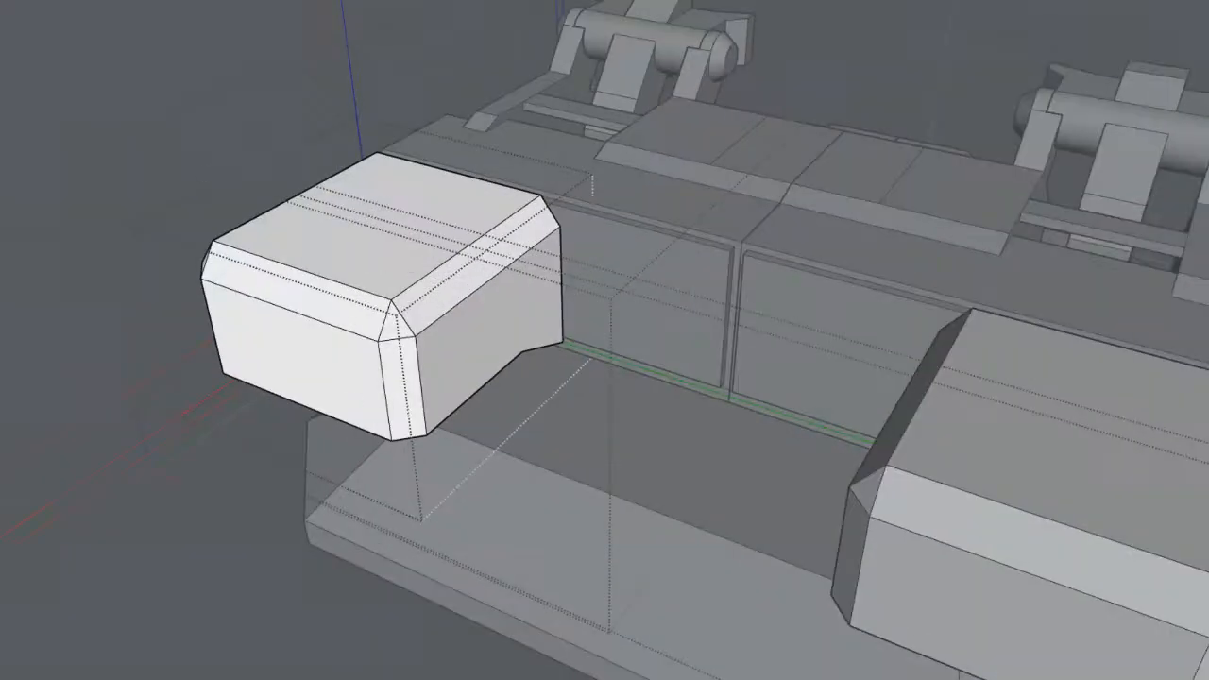
{"action": "mouse_move", "coordinate": [693, 310]}
{"action": "middle_mouse_down"}
{"action": "mouse_move", "coordinate": [632, 337]}
{"action": "mouse_move", "coordinate": [462, 507]}
{"action": "middle_mouse_up"}
{"action": "scroll", "coordinate": [632, 338], "scroll_direction": "up", "scroll_amount": 3}
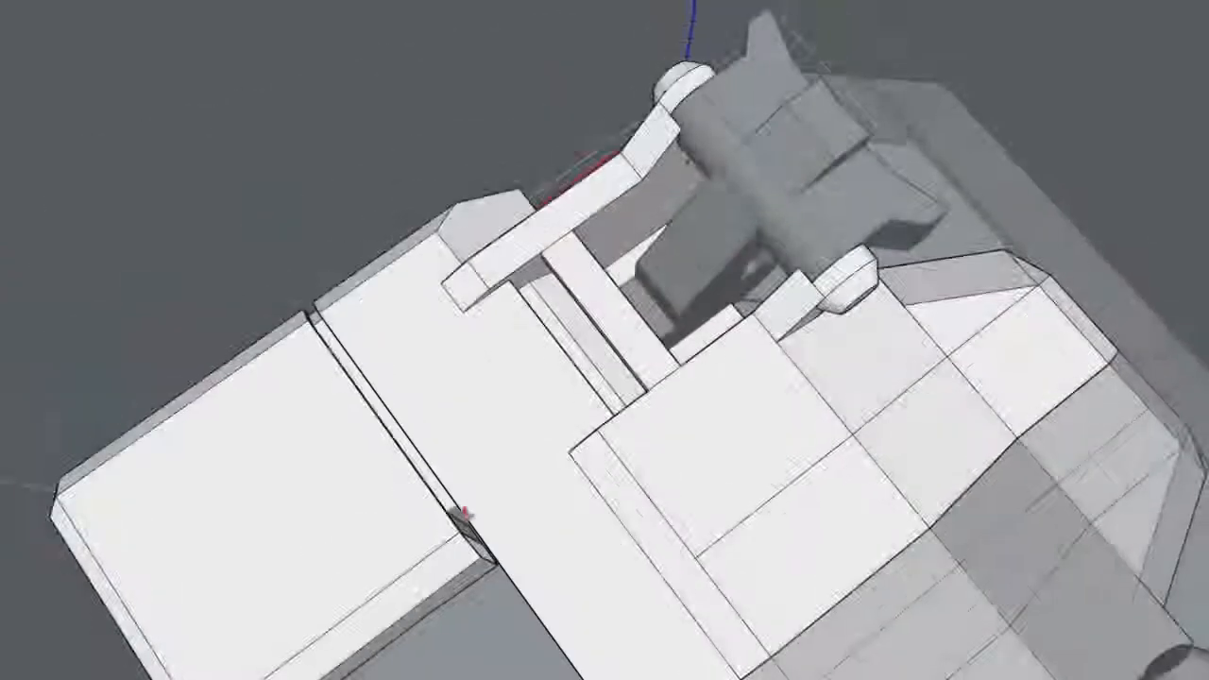
Draw an edge across the open corner of the rear block where it meets the hull
{"action": "scroll", "coordinate": [416, 473], "scroll_direction": "up", "scroll_amount": 4}
{"action": "middle_click_drag", "start_coordinate": [364, 478], "coordinate": [410, 510]}
{"action": "scroll", "coordinate": [537, 550], "scroll_direction": "up", "scroll_amount": 4}
{"action": "middle_click_drag", "start_coordinate": [537, 550], "coordinate": [295, 122]}
{"action": "middle_click_drag", "start_coordinate": [453, 556], "coordinate": [418, 497]}
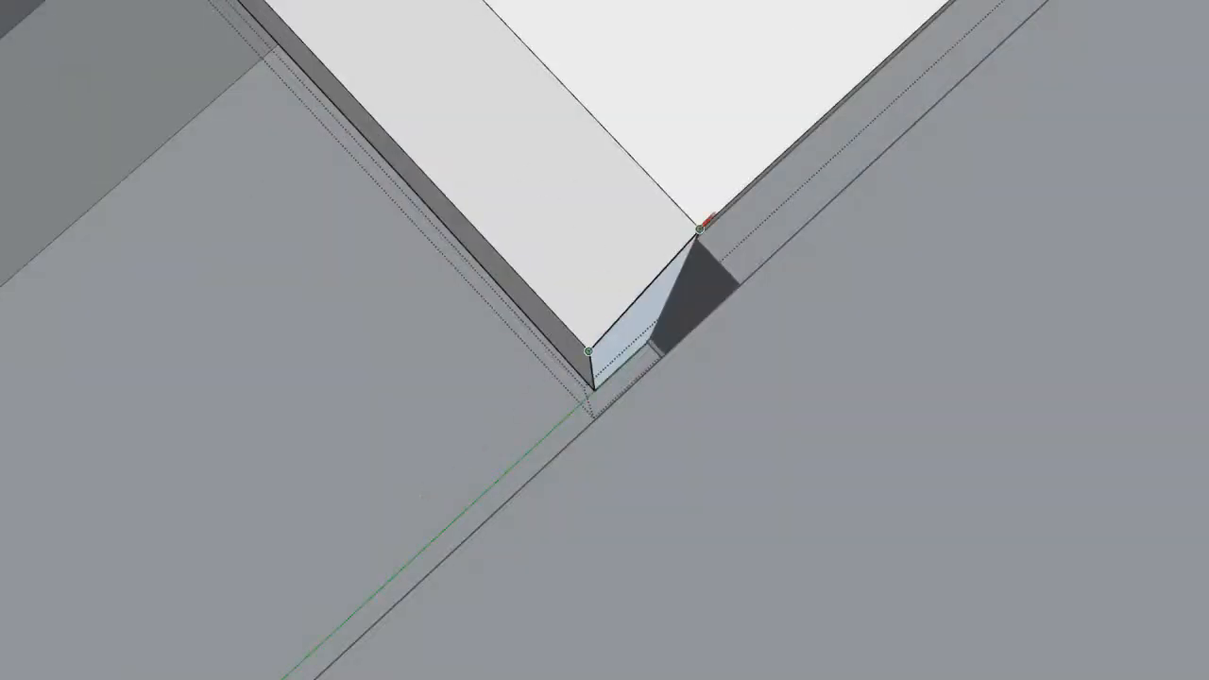
{"action": "scroll", "coordinate": [589, 352], "scroll_direction": "down", "scroll_amount": 5}
{"action": "key", "text": "Escape"}
Reopen the rear block for editing and close the remaining gap at its inner front corner with bevel faces
{"action": "middle_click_drag", "start_coordinate": [406, 86], "coordinate": [459, 81]}
{"action": "double_click", "coordinate": [459, 81]}
{"action": "middle_click_drag", "start_coordinate": [529, 350], "coordinate": [556, 254]}
{"action": "scroll", "coordinate": [539, 274], "scroll_direction": "up", "scroll_amount": 3}
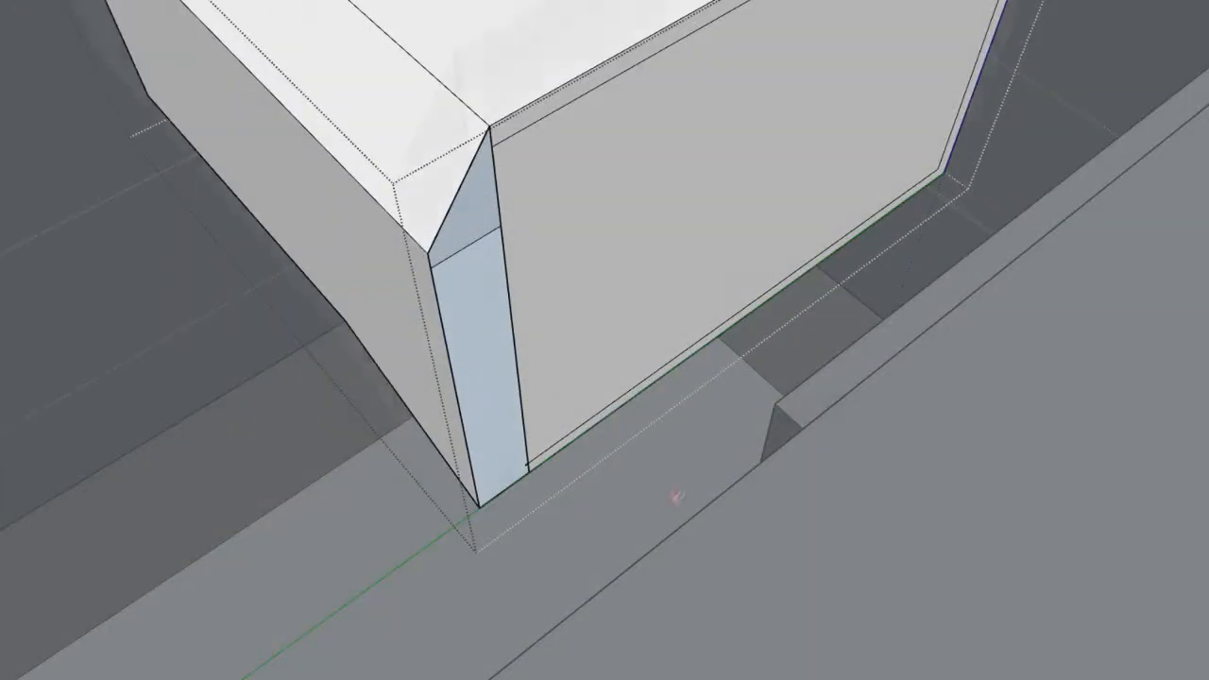
{"action": "scroll", "coordinate": [147, 351], "scroll_direction": "down", "scroll_amount": 2}
{"action": "left_click", "coordinate": [359, 278]}
{"action": "scroll", "coordinate": [425, 416], "scroll_direction": "down", "scroll_amount": 3}
{"action": "middle_click_drag", "start_coordinate": [615, 378], "coordinate": [492, 364]}
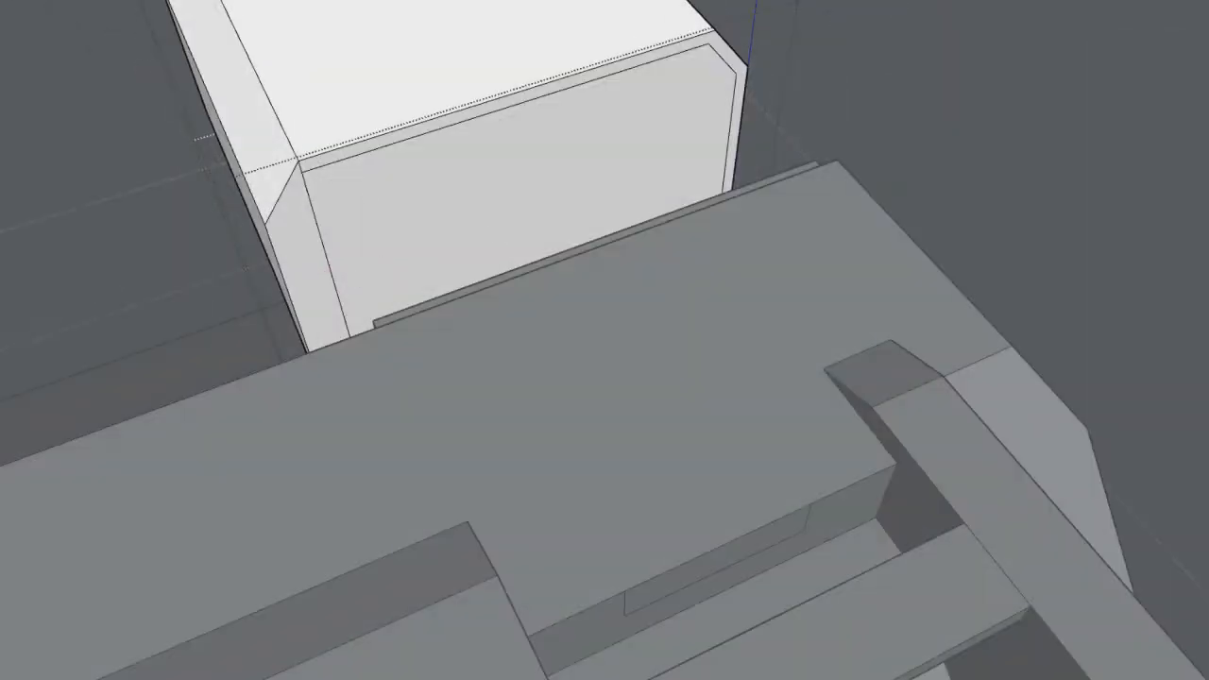
Copy the rear block's inset hull-facing face out to the side and mirror the copy with Scale
{"action": "scroll", "coordinate": [586, 274], "scroll_direction": "down", "scroll_amount": 2}
{"action": "double_click", "coordinate": [643, 274]}
{"action": "middle_click_drag", "start_coordinate": [652, 274], "coordinate": [473, 293]}
{"action": "key", "text": "m"}
{"action": "left_click_drag", "start_coordinate": [454, 354], "coordinate": [701, 290], "text": "ctrl"}
{"action": "key", "text": "s"}
{"action": "scroll", "coordinate": [643, 288], "scroll_direction": "down", "scroll_amount": 2}
{"action": "left_click_drag", "start_coordinate": [605, 278], "coordinate": [745, 225]}
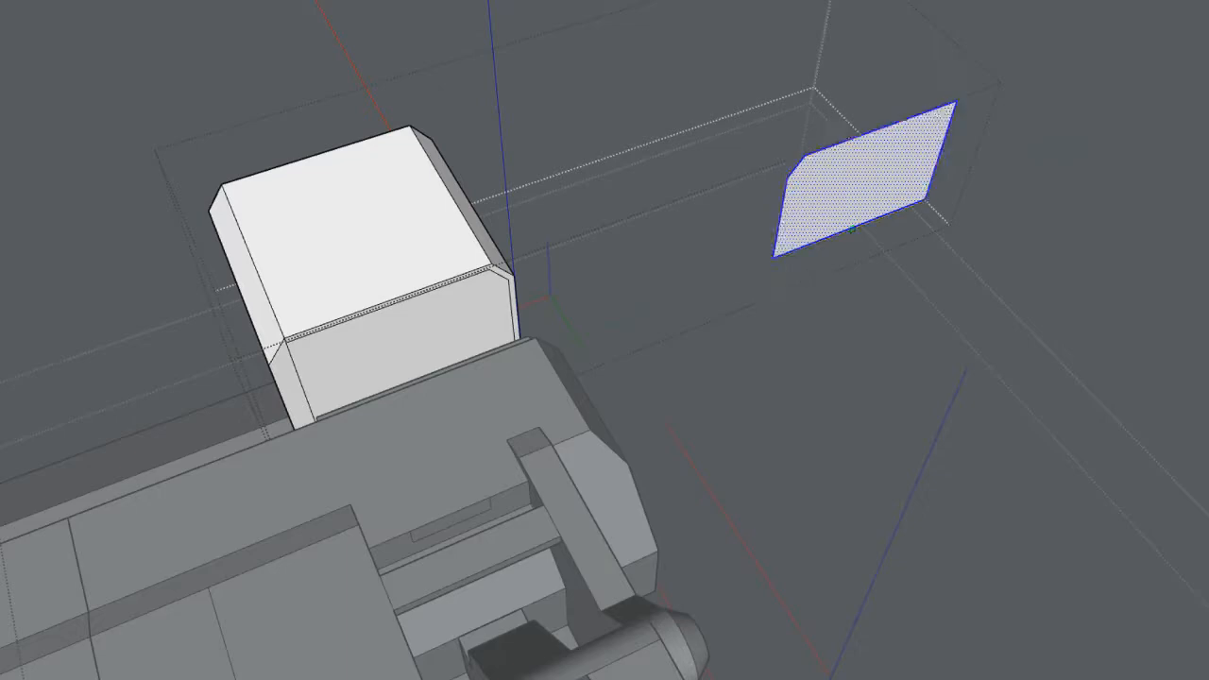
Move the mirrored face onto the rear block's inner corner and erase the leftover edge so the inset border matches both sides
{"action": "key", "text": "m"}
{"action": "left_click_drag", "start_coordinate": [959, 100], "coordinate": [496, 264]}
{"action": "scroll", "coordinate": [501, 263], "scroll_direction": "up", "scroll_amount": 2}
{"action": "middle_click_drag", "start_coordinate": [510, 262], "coordinate": [586, 246]}
{"action": "key", "text": "e"}
{"action": "left_click", "coordinate": [465, 401]}
{"action": "scroll", "coordinate": [458, 501], "scroll_direction": "up", "scroll_amount": 5}
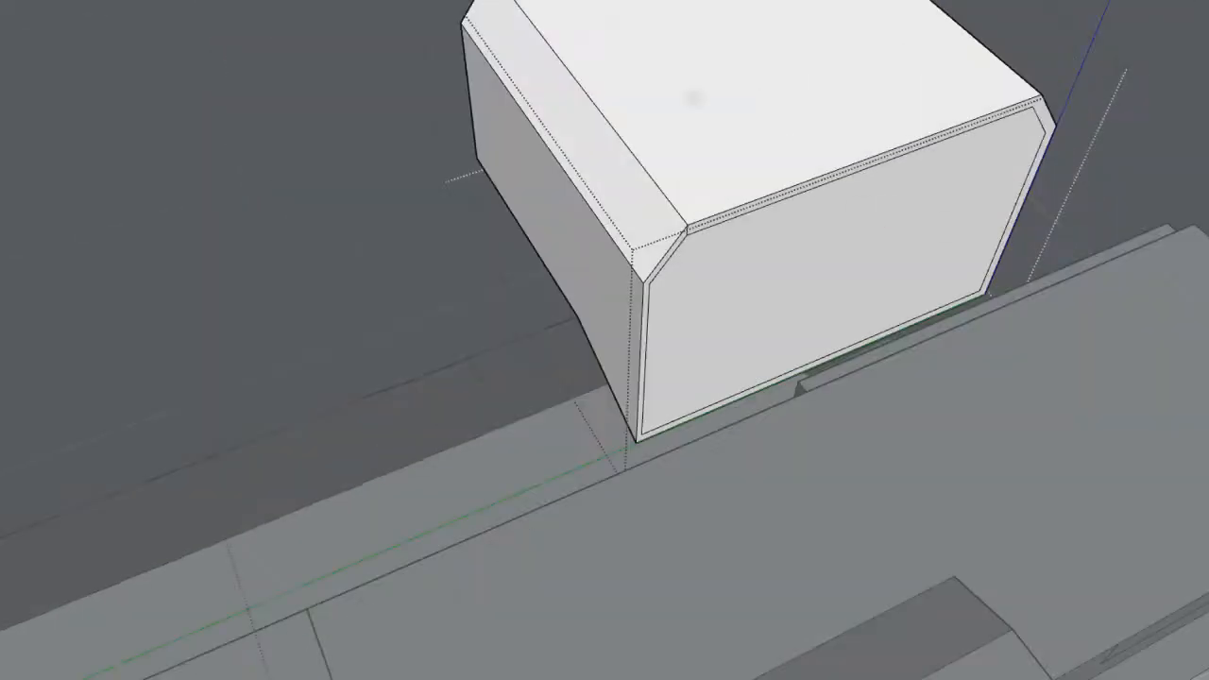